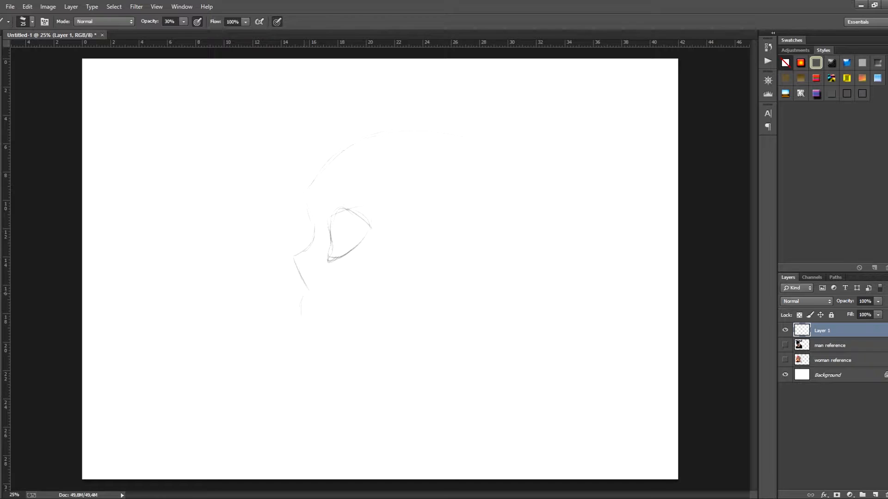
Sketch the profile skull's cheekbone, teeth and chin front, and close the rounded back and base of the cranium
{"action": "mouse_move", "coordinate": [304, 298]}
{"action": "left_mouse_down"}
{"action": "mouse_move", "coordinate": [310, 326]}
{"action": "mouse_move", "coordinate": [344, 317]}
{"action": "left_mouse_up"}
{"action": "mouse_move", "coordinate": [329, 284]}
{"action": "left_mouse_down"}
{"action": "mouse_move", "coordinate": [365, 307]}
{"action": "mouse_move", "coordinate": [443, 261]}
{"action": "left_mouse_up"}
{"action": "left_click_drag", "start_coordinate": [304, 320], "coordinate": [318, 339]}
{"action": "left_click_drag", "start_coordinate": [314, 319], "coordinate": [324, 338]}
{"action": "mouse_move", "coordinate": [321, 317]}
{"action": "left_mouse_down"}
{"action": "mouse_move", "coordinate": [329, 337]}
{"action": "mouse_move", "coordinate": [322, 375]}
{"action": "mouse_move", "coordinate": [360, 369]}
{"action": "left_mouse_up"}
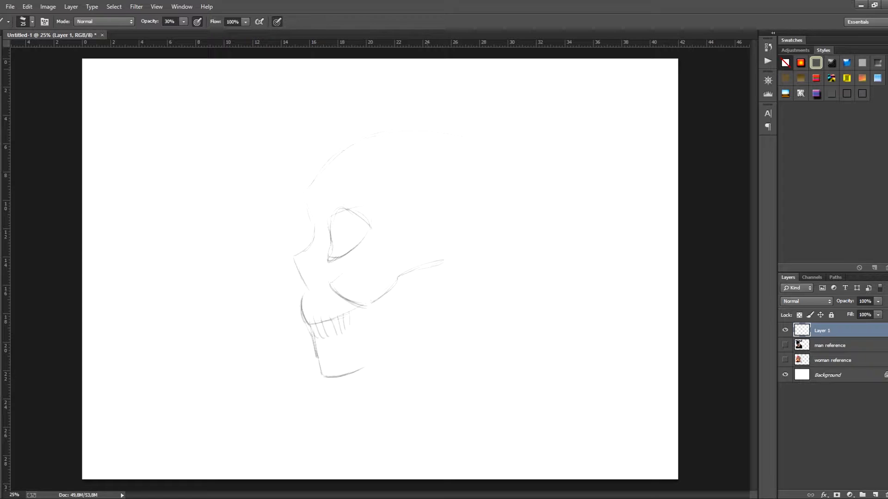
{"action": "mouse_move", "coordinate": [509, 184]}
{"action": "left_mouse_down"}
{"action": "mouse_move", "coordinate": [503, 254]}
{"action": "mouse_move", "coordinate": [476, 279]}
{"action": "mouse_move", "coordinate": [495, 267]}
{"action": "left_mouse_up"}
{"action": "mouse_move", "coordinate": [309, 285]}
{"action": "left_mouse_down"}
{"action": "mouse_move", "coordinate": [301, 324]}
{"action": "mouse_move", "coordinate": [356, 305]}
{"action": "left_mouse_up"}
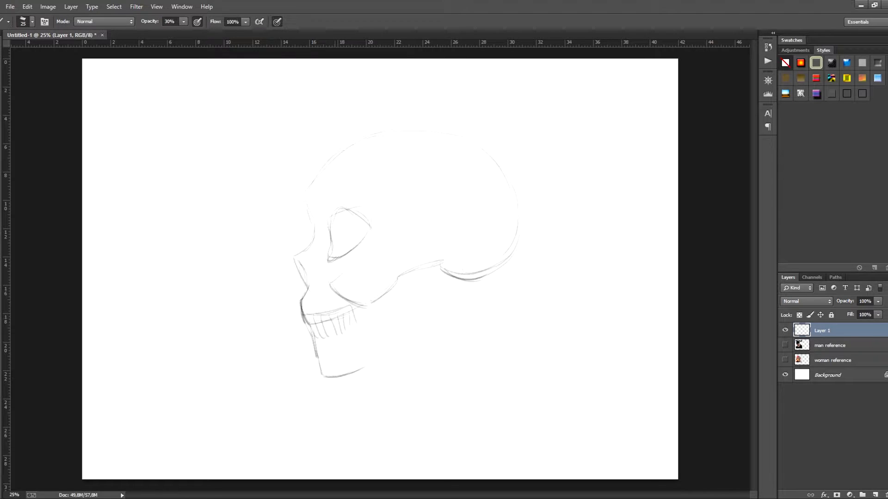
Finish the lower teeth and draw the mandible with its hinge, rear edge and reinforced slanting underside
{"action": "left_click_drag", "start_coordinate": [322, 340], "coordinate": [361, 325]}
{"action": "left_click_drag", "start_coordinate": [363, 324], "coordinate": [398, 323]}
{"action": "left_click_drag", "start_coordinate": [429, 278], "coordinate": [452, 285]}
{"action": "mouse_move", "coordinate": [376, 334]}
{"action": "left_mouse_down"}
{"action": "mouse_move", "coordinate": [414, 287]}
{"action": "mouse_move", "coordinate": [448, 270]}
{"action": "mouse_move", "coordinate": [441, 323]}
{"action": "left_mouse_up"}
{"action": "mouse_move", "coordinate": [449, 281]}
{"action": "left_mouse_down"}
{"action": "mouse_move", "coordinate": [442, 338]}
{"action": "mouse_move", "coordinate": [335, 380]}
{"action": "left_mouse_up"}
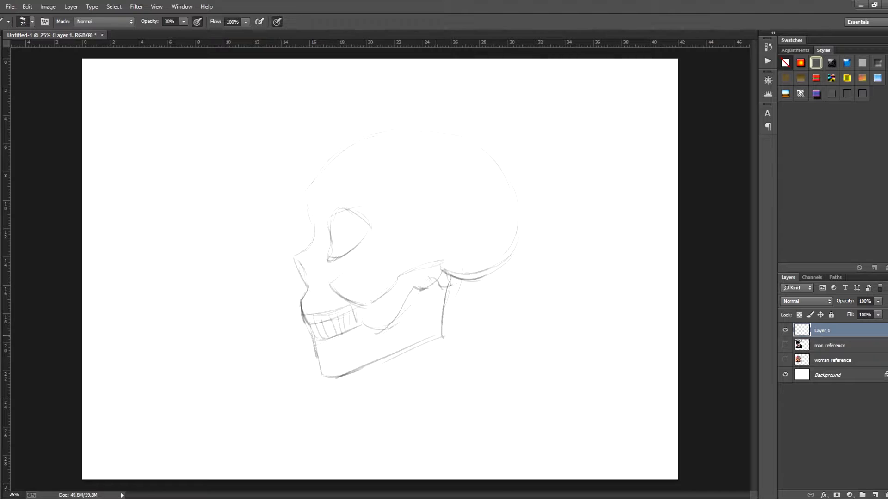
{"action": "left_click_drag", "start_coordinate": [393, 347], "coordinate": [317, 385]}
{"action": "left_click_drag", "start_coordinate": [441, 329], "coordinate": [343, 374]}
Erase the rough lines around the jaw hinge and redraw the hinge and rear edge of the jaw
{"action": "key", "text": "e"}
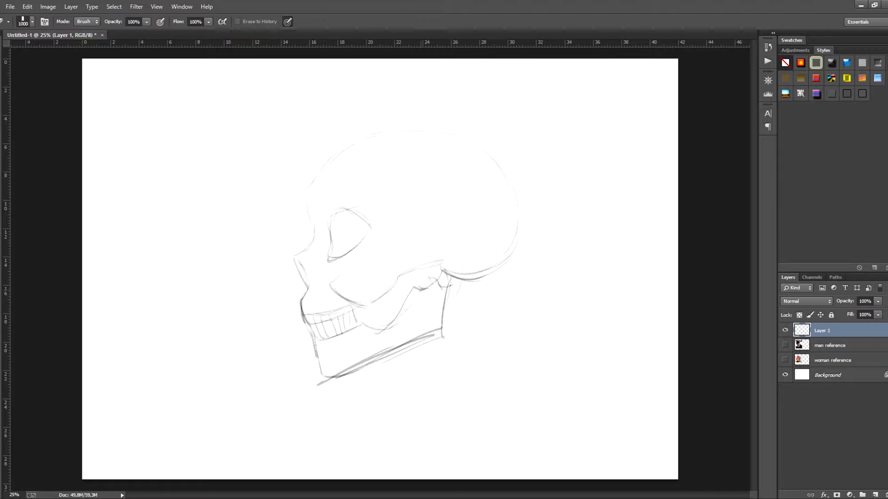
{"action": "key", "text": "bracketleft"}
{"action": "mouse_move", "coordinate": [420, 287]}
{"action": "left_mouse_down"}
{"action": "mouse_move", "coordinate": [432, 285]}
{"action": "mouse_move", "coordinate": [437, 269]}
{"action": "mouse_move", "coordinate": [440, 331]}
{"action": "left_mouse_up"}
{"action": "key", "text": "b"}
{"action": "mouse_move", "coordinate": [386, 326]}
{"action": "left_mouse_down"}
{"action": "mouse_move", "coordinate": [401, 300]}
{"action": "mouse_move", "coordinate": [446, 268]}
{"action": "mouse_move", "coordinate": [442, 319]}
{"action": "left_mouse_up"}
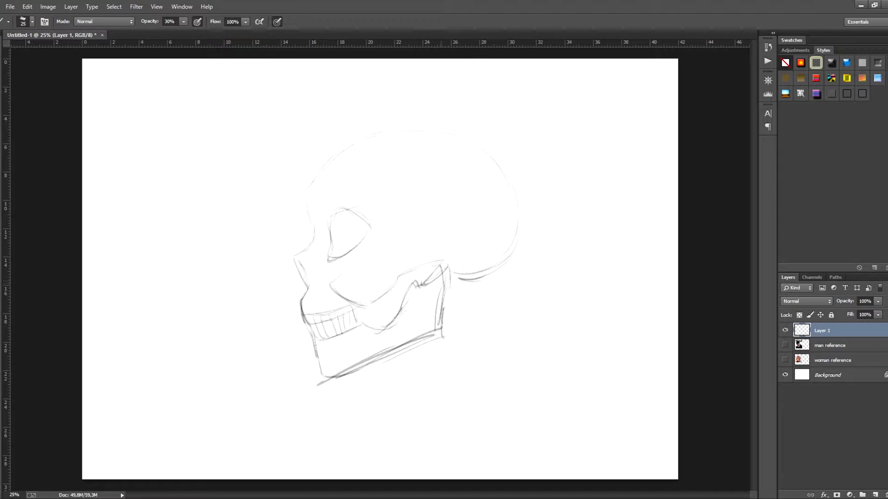
{"action": "left_click_drag", "start_coordinate": [446, 277], "coordinate": [434, 333]}
{"action": "mouse_move", "coordinate": [418, 279]}
{"action": "left_mouse_down"}
{"action": "mouse_move", "coordinate": [426, 289]}
{"action": "mouse_move", "coordinate": [443, 273]}
{"action": "left_mouse_up"}
{"action": "left_click_drag", "start_coordinate": [448, 270], "coordinate": [440, 312]}
{"action": "key", "text": "ctrl+z"}
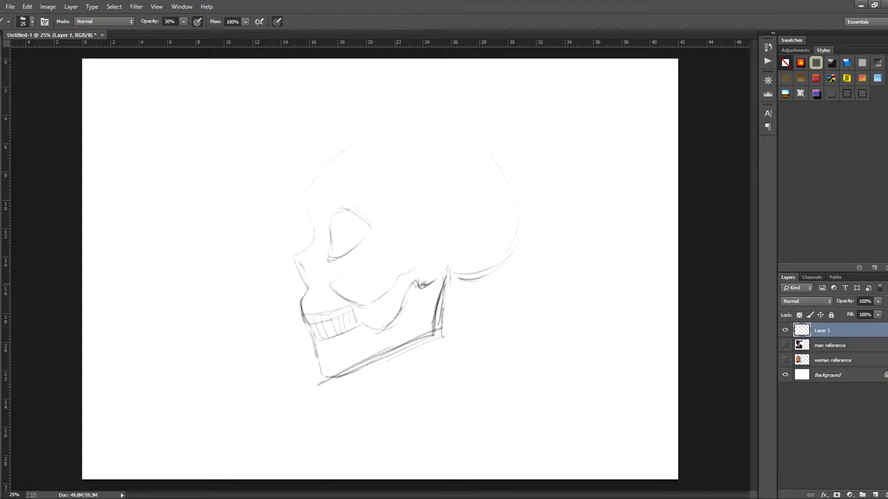
Strengthen the skull's cheekbone arch, forehead and crown contours, and add detail to the teeth and eye socket
{"action": "mouse_move", "coordinate": [401, 278]}
{"action": "left_mouse_down"}
{"action": "mouse_move", "coordinate": [442, 262]}
{"action": "mouse_move", "coordinate": [462, 283]}
{"action": "mouse_move", "coordinate": [509, 252]}
{"action": "left_mouse_up"}
{"action": "mouse_move", "coordinate": [307, 210]}
{"action": "left_mouse_down"}
{"action": "mouse_move", "coordinate": [328, 178]}
{"action": "mouse_move", "coordinate": [405, 144]}
{"action": "mouse_move", "coordinate": [473, 139]}
{"action": "left_mouse_up"}
{"action": "mouse_move", "coordinate": [370, 151]}
{"action": "left_mouse_down"}
{"action": "mouse_move", "coordinate": [458, 141]}
{"action": "mouse_move", "coordinate": [486, 155]}
{"action": "left_mouse_up"}
{"action": "mouse_move", "coordinate": [317, 198]}
{"action": "left_mouse_down"}
{"action": "mouse_move", "coordinate": [337, 167]}
{"action": "mouse_move", "coordinate": [308, 215]}
{"action": "mouse_move", "coordinate": [316, 235]}
{"action": "mouse_move", "coordinate": [329, 232]}
{"action": "mouse_move", "coordinate": [328, 282]}
{"action": "mouse_move", "coordinate": [367, 302]}
{"action": "mouse_move", "coordinate": [447, 247]}
{"action": "left_mouse_up"}
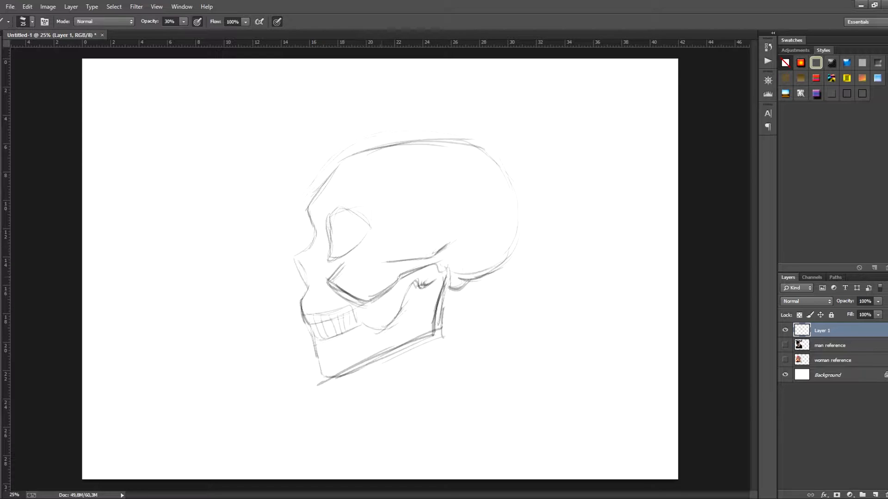
{"action": "mouse_move", "coordinate": [306, 319]}
{"action": "left_mouse_down"}
{"action": "mouse_move", "coordinate": [318, 313]}
{"action": "mouse_move", "coordinate": [320, 343]}
{"action": "mouse_move", "coordinate": [323, 310]}
{"action": "mouse_move", "coordinate": [358, 301]}
{"action": "mouse_move", "coordinate": [359, 324]}
{"action": "left_mouse_up"}
{"action": "left_click_drag", "start_coordinate": [347, 216], "coordinate": [359, 241]}
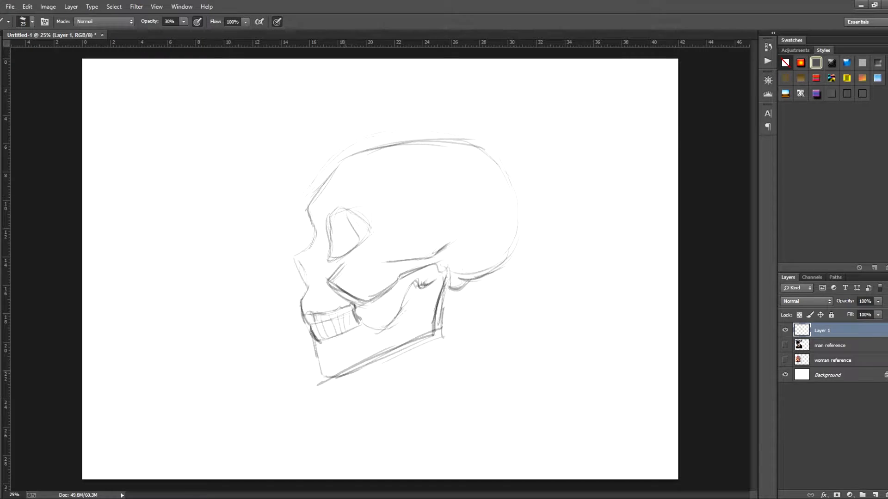
Erase the surplus lines under the jaw and redraw its underside as one clean slanting edge
{"action": "key", "text": "e"}
{"action": "mouse_move", "coordinate": [435, 337]}
{"action": "left_mouse_down"}
{"action": "mouse_move", "coordinate": [340, 377]}
{"action": "mouse_move", "coordinate": [400, 346]}
{"action": "left_mouse_up"}
{"action": "mouse_move", "coordinate": [361, 366]}
{"action": "left_mouse_down"}
{"action": "mouse_move", "coordinate": [321, 383]}
{"action": "mouse_move", "coordinate": [392, 346]}
{"action": "left_mouse_up"}
{"action": "key", "text": "b"}
{"action": "left_click_drag", "start_coordinate": [336, 377], "coordinate": [437, 325]}
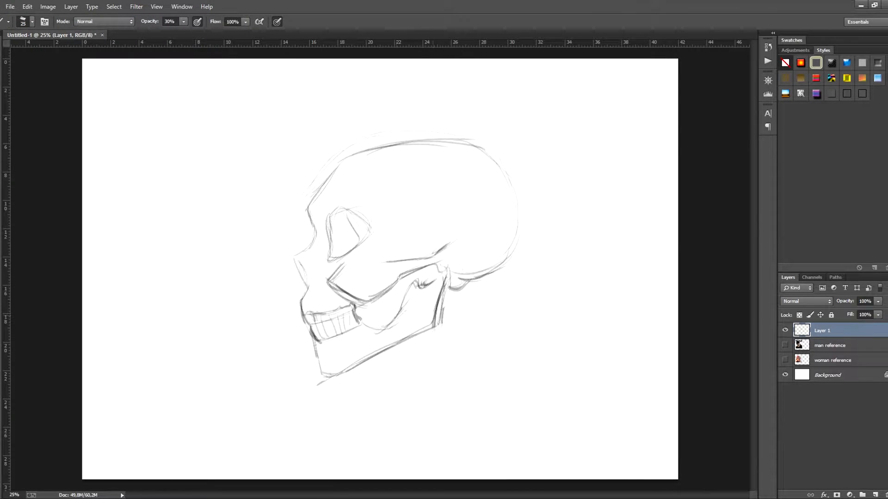
Darken the contours of the eye socket and nose, and redraw the rounded back of the cranium
{"action": "mouse_move", "coordinate": [336, 210]}
{"action": "left_mouse_down"}
{"action": "mouse_move", "coordinate": [327, 228]}
{"action": "mouse_move", "coordinate": [333, 253]}
{"action": "mouse_move", "coordinate": [309, 288]}
{"action": "left_mouse_up"}
{"action": "left_click_drag", "start_coordinate": [301, 253], "coordinate": [301, 298]}
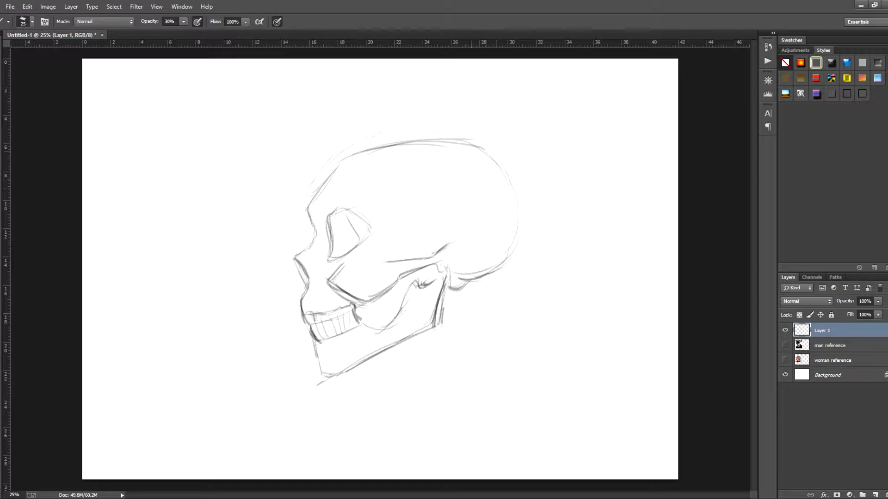
{"action": "left_click_drag", "start_coordinate": [492, 159], "coordinate": [523, 227]}
{"action": "left_click_drag", "start_coordinate": [517, 182], "coordinate": [508, 252]}
Switch the brush colour to red and circle the skull's teeth
{"action": "left_click", "coordinate": [1, 296]}
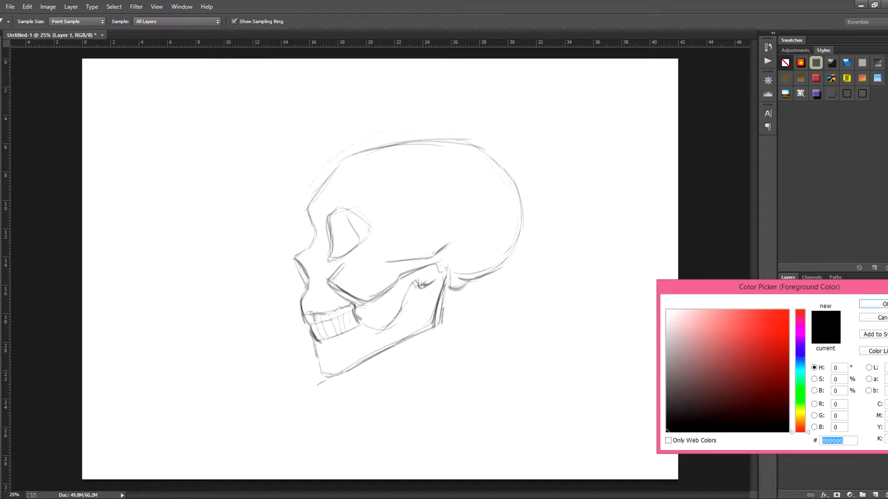
{"action": "left_click", "coordinate": [769, 320]}
{"action": "key", "text": "Return"}
{"action": "mouse_move", "coordinate": [346, 298]}
{"action": "left_mouse_down"}
{"action": "mouse_move", "coordinate": [310, 302]}
{"action": "mouse_move", "coordinate": [358, 336]}
{"action": "mouse_move", "coordinate": [291, 324]}
{"action": "mouse_move", "coordinate": [342, 297]}
{"action": "left_mouse_up"}
{"action": "mouse_move", "coordinate": [296, 328]}
{"action": "left_mouse_down"}
{"action": "mouse_move", "coordinate": [370, 300]}
{"action": "mouse_move", "coordinate": [340, 343]}
{"action": "left_mouse_up"}
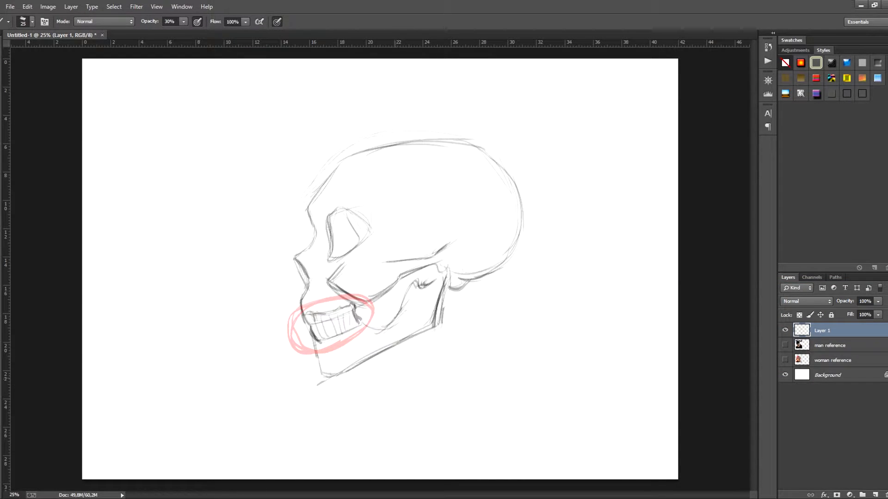
Undo the red circle around the teeth
{"action": "key", "text": "ctrl+alt+z"}
{"action": "key", "text": "ctrl+alt+z"}
{"action": "key", "text": "ctrl+alt+z"}
{"action": "key", "text": "ctrl+alt+z"}
{"action": "key", "text": "ctrl+alt+z"}
{"action": "key", "text": "ctrl+alt+z"}
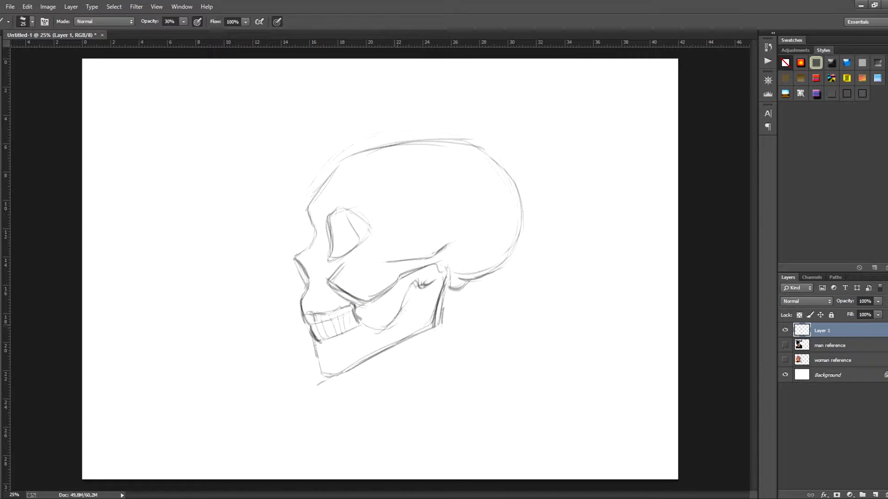
Move the finished skull to the left side of the canvas to make room for a second one
{"action": "key", "text": "v"}
{"action": "left_click_drag", "start_coordinate": [390, 227], "coordinate": [240, 227]}
{"action": "key", "text": "b"}
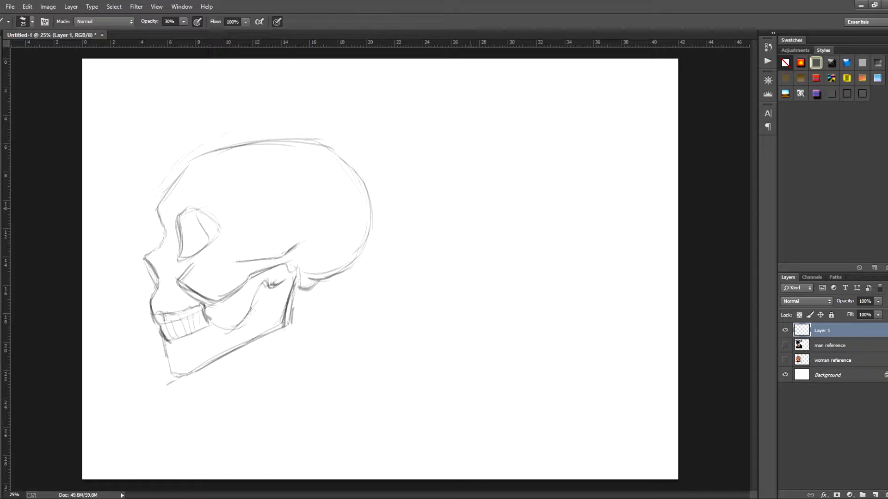
{"action": "key", "text": "v"}
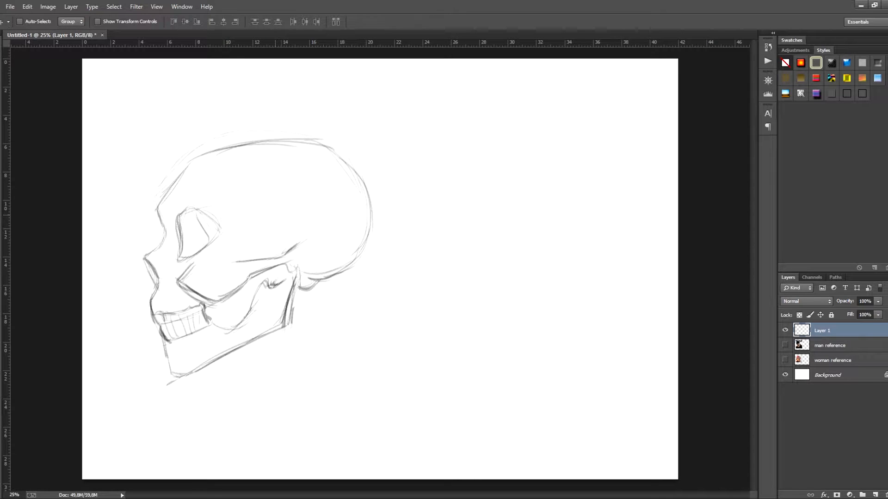
{"action": "left_click_drag", "start_coordinate": [266, 187], "coordinate": [231, 187]}
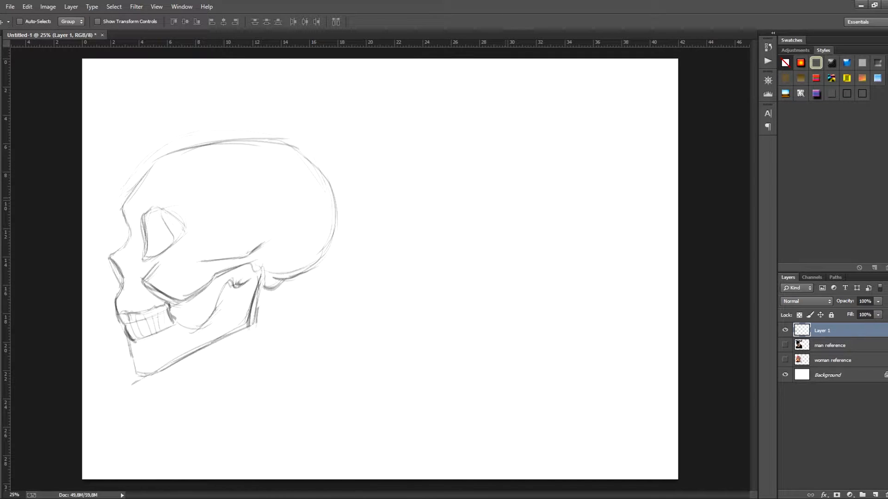
{"action": "key", "text": "b"}
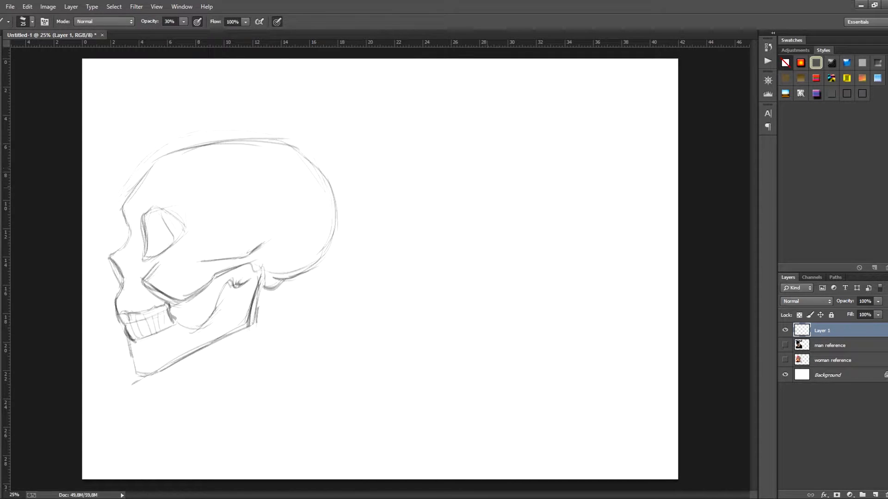
Sketch the face of a second profile skull beside the first, with forehead, nose, upper jaw, cheekbone and eye socket
{"action": "mouse_move", "coordinate": [460, 155]}
{"action": "left_mouse_down"}
{"action": "mouse_move", "coordinate": [432, 199]}
{"action": "mouse_move", "coordinate": [447, 221]}
{"action": "mouse_move", "coordinate": [422, 243]}
{"action": "mouse_move", "coordinate": [443, 270]}
{"action": "mouse_move", "coordinate": [448, 303]}
{"action": "mouse_move", "coordinate": [493, 274]}
{"action": "left_mouse_up"}
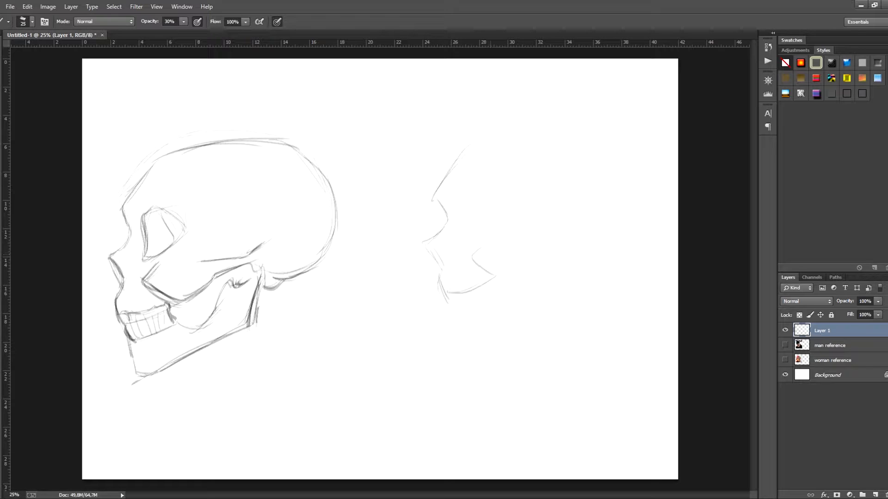
{"action": "left_click_drag", "start_coordinate": [485, 238], "coordinate": [468, 255]}
{"action": "mouse_move", "coordinate": [466, 254]}
{"action": "left_mouse_down"}
{"action": "mouse_move", "coordinate": [498, 273]}
{"action": "mouse_move", "coordinate": [581, 227]}
{"action": "left_mouse_up"}
{"action": "left_click_drag", "start_coordinate": [514, 231], "coordinate": [562, 228]}
{"action": "mouse_move", "coordinate": [458, 201]}
{"action": "left_mouse_down"}
{"action": "mouse_move", "coordinate": [465, 236]}
{"action": "mouse_move", "coordinate": [496, 211]}
{"action": "mouse_move", "coordinate": [466, 237]}
{"action": "left_mouse_up"}
{"action": "mouse_move", "coordinate": [462, 200]}
{"action": "left_mouse_down"}
{"action": "mouse_move", "coordinate": [496, 211]}
{"action": "mouse_move", "coordinate": [483, 207]}
{"action": "left_mouse_up"}
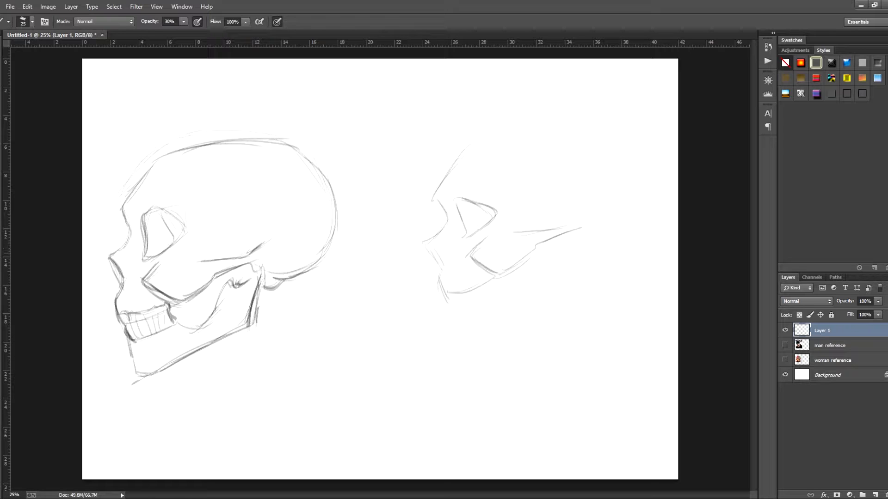
Outline the second skull's cranium from the crown around to the base, and start the rear edge of the jaw
{"action": "left_click_drag", "start_coordinate": [431, 246], "coordinate": [444, 266]}
{"action": "mouse_move", "coordinate": [464, 150]}
{"action": "left_mouse_down"}
{"action": "mouse_move", "coordinate": [578, 135]}
{"action": "mouse_move", "coordinate": [631, 231]}
{"action": "left_mouse_up"}
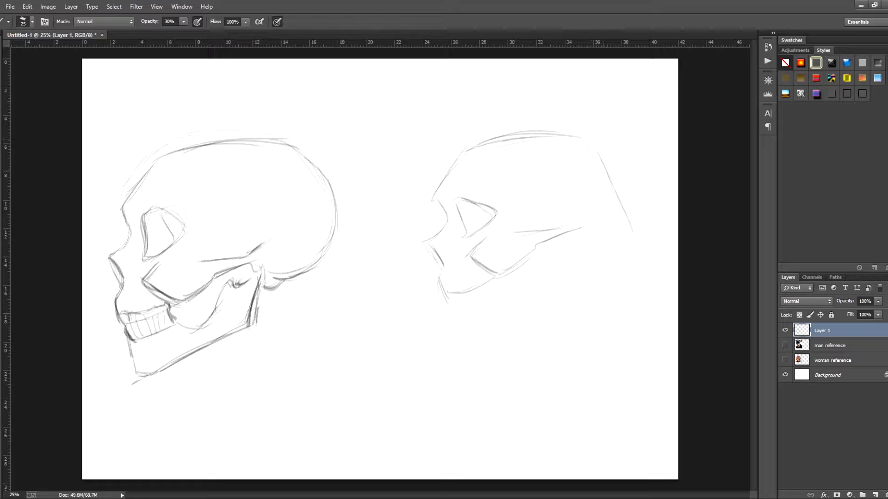
{"action": "mouse_move", "coordinate": [606, 160]}
{"action": "left_mouse_down"}
{"action": "mouse_move", "coordinate": [627, 243]}
{"action": "mouse_move", "coordinate": [588, 260]}
{"action": "mouse_move", "coordinate": [548, 254]}
{"action": "mouse_move", "coordinate": [557, 270]}
{"action": "left_mouse_up"}
{"action": "left_click_drag", "start_coordinate": [560, 265], "coordinate": [558, 284]}
Draw a shallow, toothless lower jaw on the second skull, including its hinge, rear edge and nearly horizontal underside
{"action": "mouse_move", "coordinate": [502, 309]}
{"action": "left_mouse_down"}
{"action": "mouse_move", "coordinate": [434, 320]}
{"action": "mouse_move", "coordinate": [529, 308]}
{"action": "left_mouse_up"}
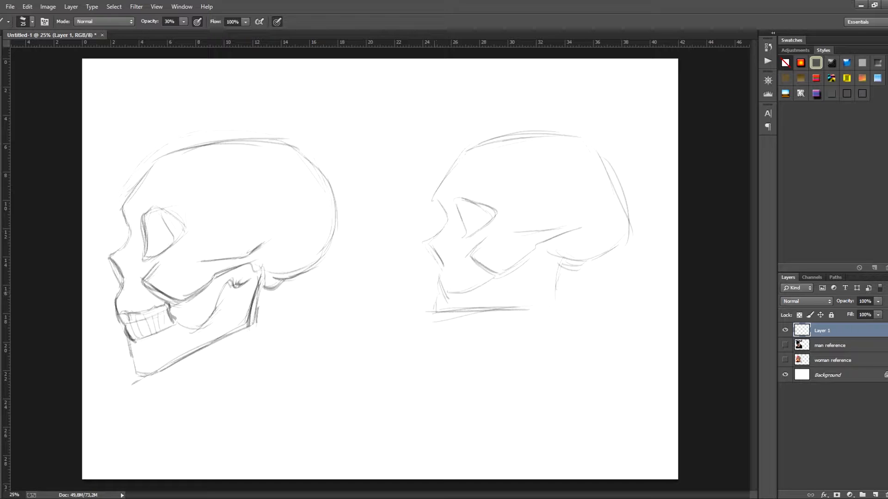
{"action": "mouse_move", "coordinate": [435, 298]}
{"action": "left_mouse_down"}
{"action": "mouse_move", "coordinate": [497, 288]}
{"action": "mouse_move", "coordinate": [435, 294]}
{"action": "mouse_move", "coordinate": [437, 311]}
{"action": "mouse_move", "coordinate": [549, 314]}
{"action": "left_mouse_up"}
{"action": "left_click_drag", "start_coordinate": [560, 262], "coordinate": [548, 312]}
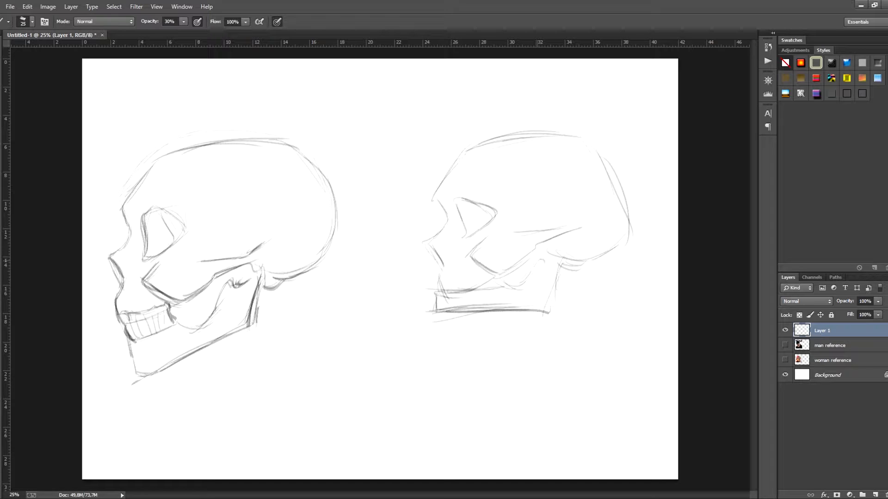
{"action": "mouse_move", "coordinate": [559, 258]}
{"action": "left_mouse_down"}
{"action": "mouse_move", "coordinate": [498, 291]}
{"action": "mouse_move", "coordinate": [546, 259]}
{"action": "left_mouse_up"}
{"action": "mouse_move", "coordinate": [442, 272]}
{"action": "left_mouse_down"}
{"action": "mouse_move", "coordinate": [442, 288]}
{"action": "mouse_move", "coordinate": [485, 289]}
{"action": "mouse_move", "coordinate": [496, 277]}
{"action": "left_mouse_up"}
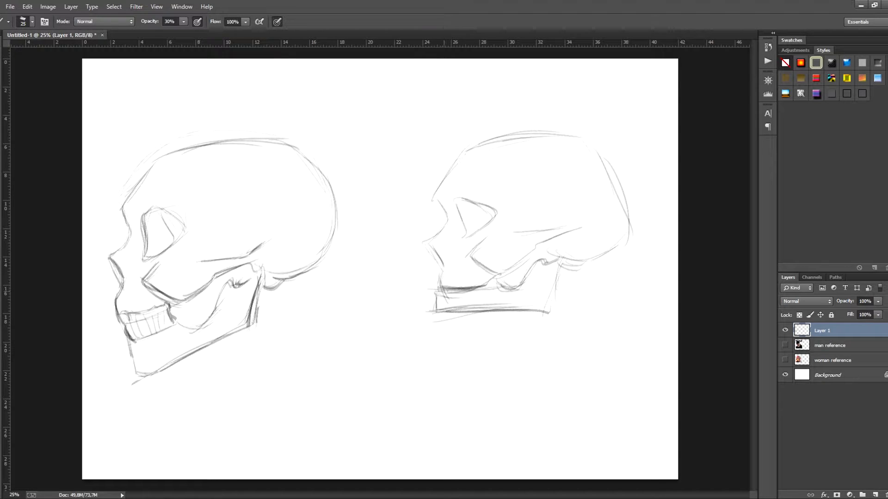
{"action": "mouse_move", "coordinate": [443, 289]}
{"action": "left_mouse_down"}
{"action": "mouse_move", "coordinate": [426, 293]}
{"action": "mouse_move", "coordinate": [429, 316]}
{"action": "mouse_move", "coordinate": [489, 309]}
{"action": "left_mouse_up"}
{"action": "mouse_move", "coordinate": [434, 315]}
{"action": "left_mouse_down"}
{"action": "mouse_move", "coordinate": [547, 310]}
{"action": "mouse_move", "coordinate": [557, 268]}
{"action": "left_mouse_up"}
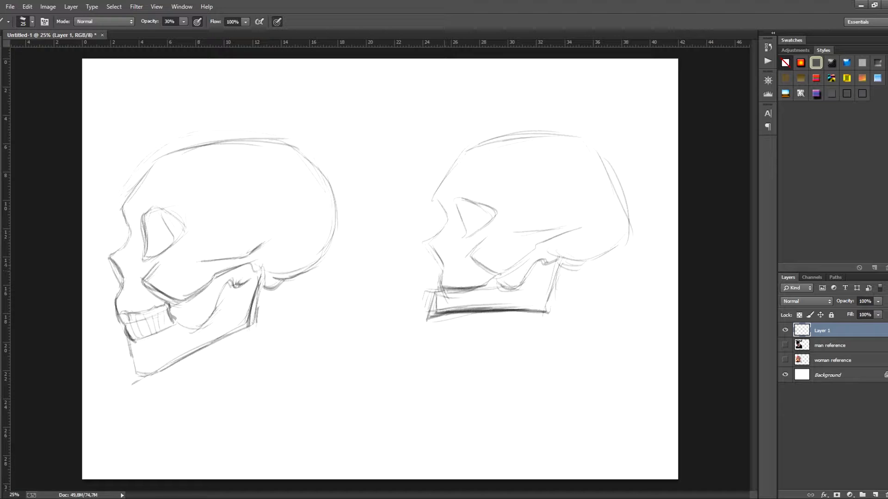
Darken the second skull's protruding chin, nose, brow and cheekbone arch
{"action": "left_click_drag", "start_coordinate": [441, 280], "coordinate": [426, 316]}
{"action": "left_click_drag", "start_coordinate": [427, 317], "coordinate": [454, 308]}
{"action": "mouse_move", "coordinate": [435, 245]}
{"action": "left_mouse_down"}
{"action": "mouse_move", "coordinate": [443, 263]}
{"action": "mouse_move", "coordinate": [432, 242]}
{"action": "left_mouse_up"}
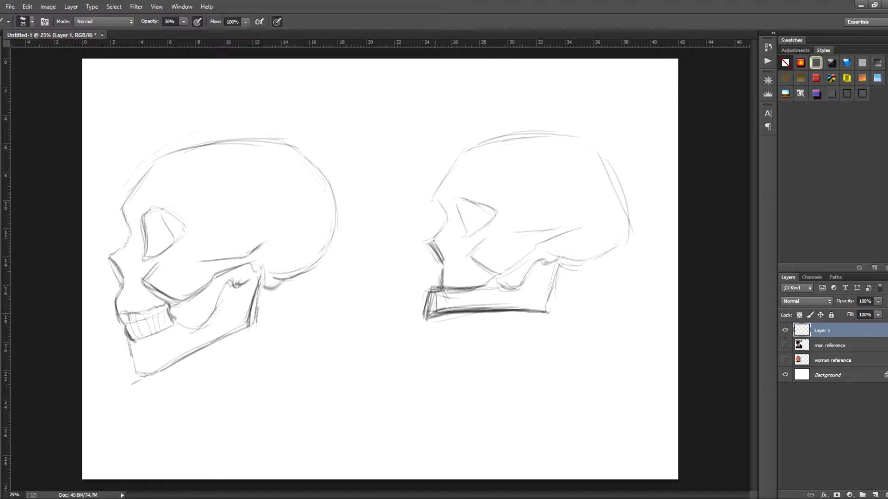
{"action": "left_click_drag", "start_coordinate": [433, 197], "coordinate": [446, 216]}
{"action": "mouse_move", "coordinate": [552, 254]}
{"action": "left_mouse_down"}
{"action": "mouse_move", "coordinate": [567, 259]}
{"action": "mouse_move", "coordinate": [502, 277]}
{"action": "left_mouse_up"}
Draw a curved arrow pointing upward in front of the second skull's jaw
{"action": "left_click_drag", "start_coordinate": [395, 296], "coordinate": [415, 344]}
{"action": "left_click_drag", "start_coordinate": [395, 281], "coordinate": [390, 295]}
{"action": "mouse_move", "coordinate": [396, 273]}
{"action": "left_mouse_down"}
{"action": "mouse_move", "coordinate": [407, 294]}
{"action": "mouse_move", "coordinate": [390, 295]}
{"action": "mouse_move", "coordinate": [408, 295]}
{"action": "left_mouse_up"}
{"action": "mouse_move", "coordinate": [393, 282]}
{"action": "left_mouse_down"}
{"action": "mouse_move", "coordinate": [387, 300]}
{"action": "mouse_move", "coordinate": [396, 292]}
{"action": "left_mouse_up"}
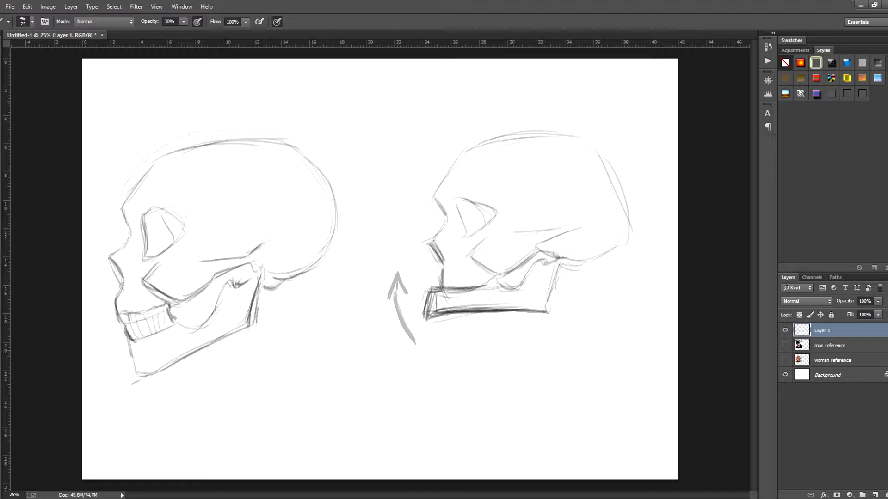
Mark the first skull's jaw area and circle the second skull's mouth, undoing each of these temporary annotations
{"action": "mouse_move", "coordinate": [133, 334]}
{"action": "left_mouse_down"}
{"action": "mouse_move", "coordinate": [164, 367]}
{"action": "mouse_move", "coordinate": [237, 286]}
{"action": "mouse_move", "coordinate": [252, 324]}
{"action": "mouse_move", "coordinate": [254, 296]}
{"action": "left_mouse_up"}
{"action": "key", "text": "ctrl+z"}
{"action": "mouse_move", "coordinate": [133, 390]}
{"action": "left_mouse_down"}
{"action": "mouse_move", "coordinate": [113, 353]}
{"action": "mouse_move", "coordinate": [133, 392]}
{"action": "left_mouse_up"}
{"action": "mouse_move", "coordinate": [107, 361]}
{"action": "left_mouse_down"}
{"action": "mouse_move", "coordinate": [109, 346]}
{"action": "mouse_move", "coordinate": [118, 354]}
{"action": "left_mouse_up"}
{"action": "key", "text": "ctrl+alt+z"}
{"action": "key", "text": "ctrl+alt+z"}
{"action": "mouse_move", "coordinate": [467, 269]}
{"action": "left_mouse_down"}
{"action": "mouse_move", "coordinate": [509, 289]}
{"action": "mouse_move", "coordinate": [493, 268]}
{"action": "mouse_move", "coordinate": [413, 308]}
{"action": "left_mouse_up"}
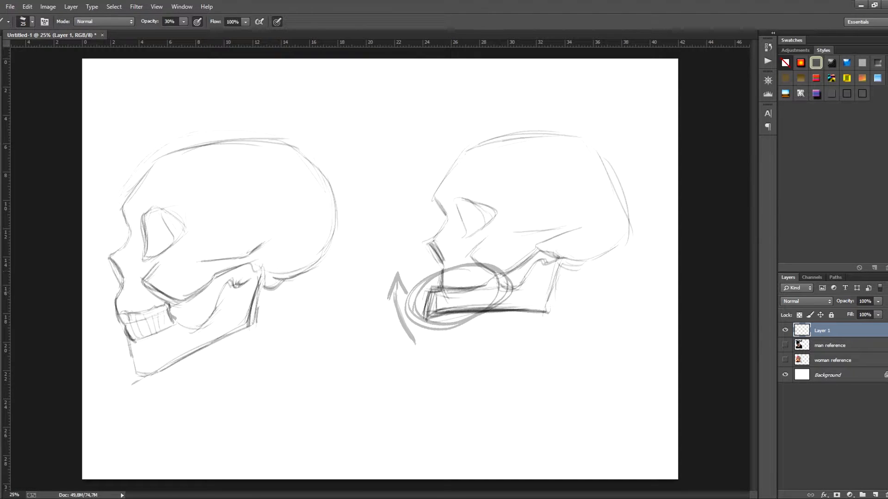
{"action": "key", "text": "ctrl+alt+z"}
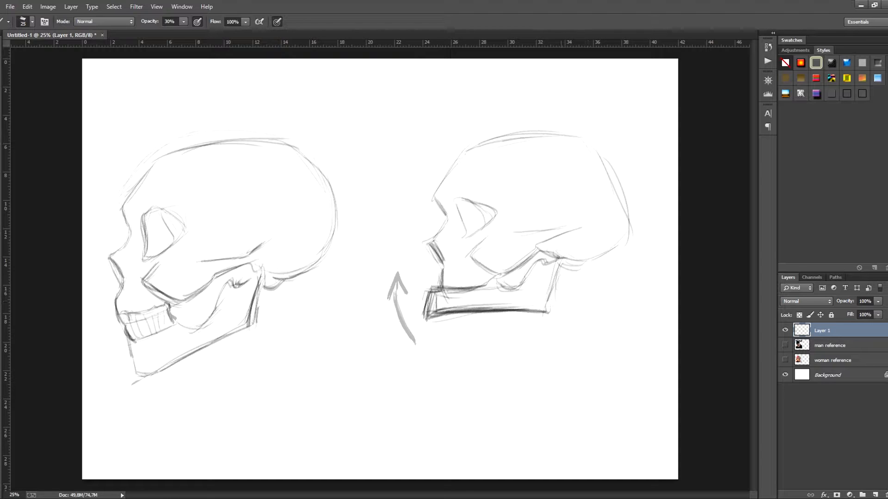
Reinforce the base of the second cranium, and rename the sketch layer as skulls and hide it
{"action": "left_click_drag", "start_coordinate": [567, 269], "coordinate": [620, 246]}
{"action": "double_click", "coordinate": [821, 331]}
{"action": "type", "text": "skulls"}
{"action": "key", "text": "Return"}
{"action": "key", "text": "ctrl+comma"}
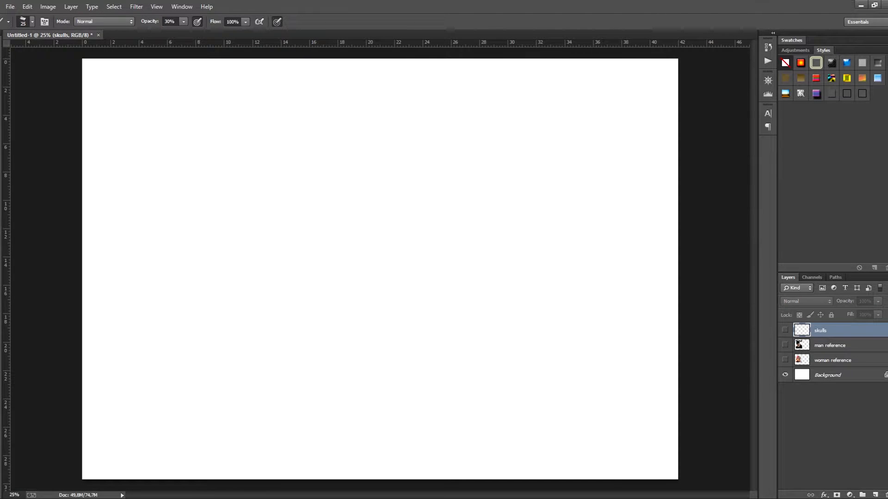
Show the woman reference layer and add a new empty layer directly above it for drawing
{"action": "left_click", "coordinate": [875, 495]}
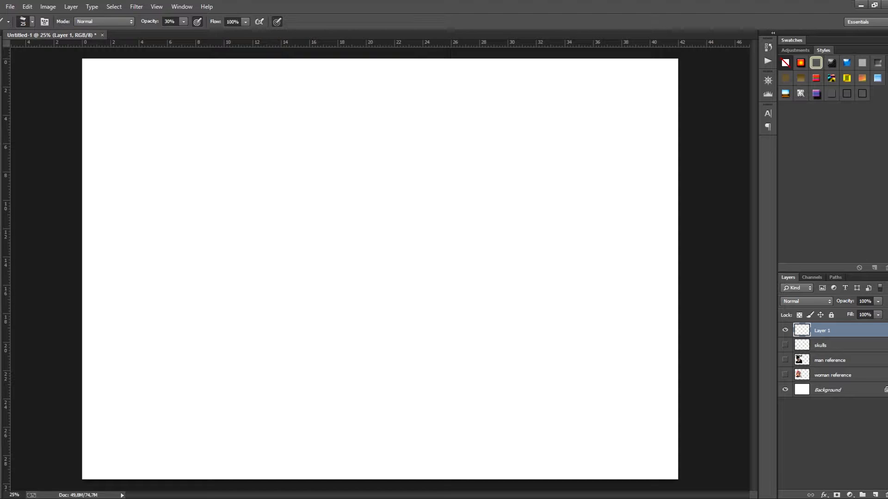
{"action": "left_click", "coordinate": [785, 375]}
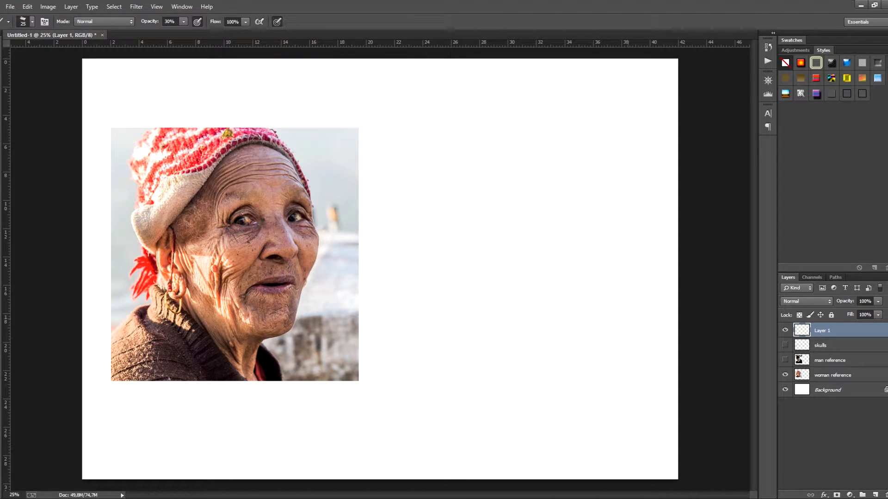
{"action": "key", "text": "ctrl+bracketleft"}
{"action": "key", "text": "ctrl+bracketleft"}
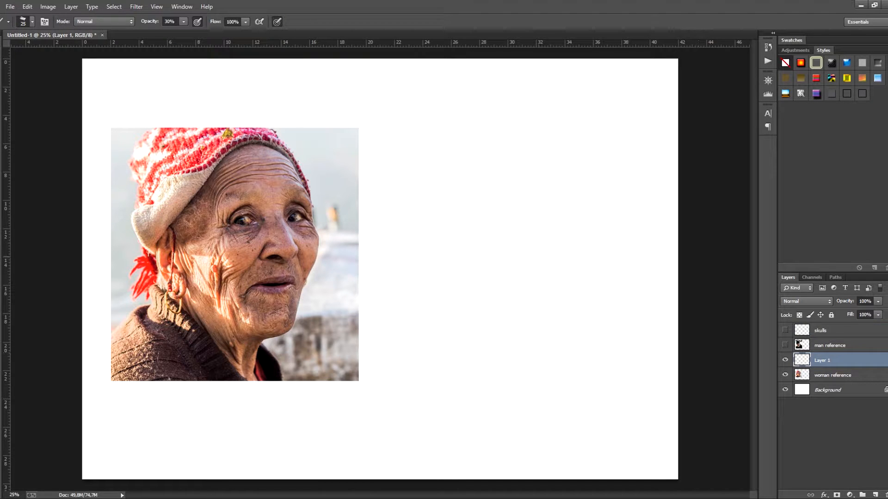
{"action": "key", "text": "v"}
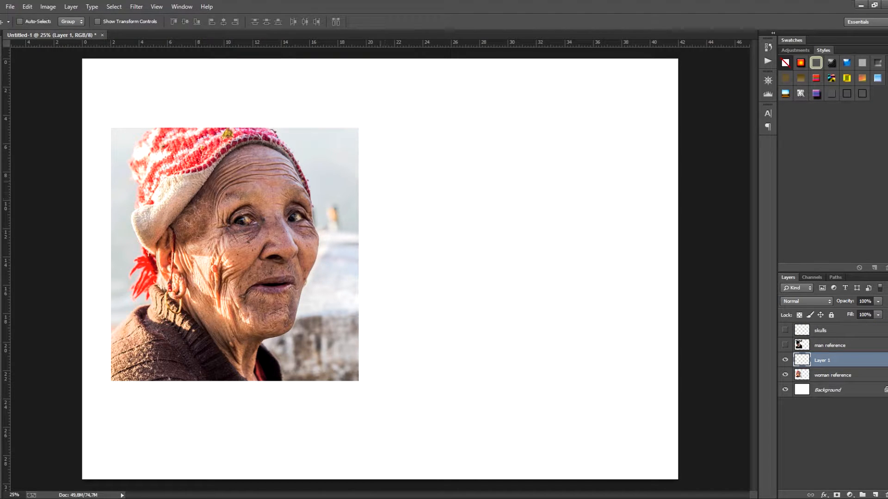
{"action": "key", "text": "b"}
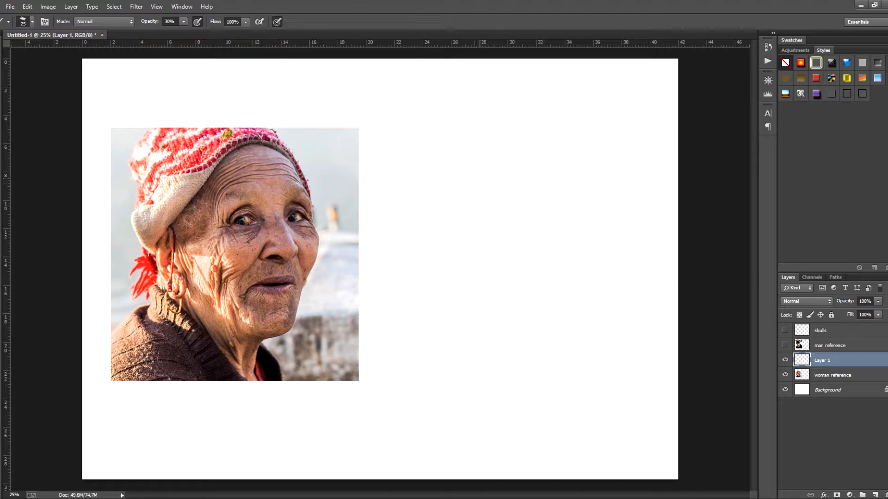
Sketch a rough head construction beside the woman's photo, with a round cranium and a tapered jaw
{"action": "mouse_move", "coordinate": [481, 142]}
{"action": "left_mouse_down"}
{"action": "mouse_move", "coordinate": [515, 270]}
{"action": "mouse_move", "coordinate": [566, 147]}
{"action": "left_mouse_up"}
{"action": "left_click_drag", "start_coordinate": [464, 254], "coordinate": [525, 343]}
{"action": "mouse_move", "coordinate": [476, 273]}
{"action": "left_mouse_down"}
{"action": "mouse_move", "coordinate": [527, 344]}
{"action": "mouse_move", "coordinate": [599, 221]}
{"action": "left_mouse_up"}
{"action": "mouse_move", "coordinate": [596, 176]}
{"action": "left_mouse_down"}
{"action": "mouse_move", "coordinate": [601, 225]}
{"action": "mouse_move", "coordinate": [551, 314]}
{"action": "left_mouse_up"}
{"action": "mouse_move", "coordinate": [482, 281]}
{"action": "left_mouse_down"}
{"action": "mouse_move", "coordinate": [526, 340]}
{"action": "mouse_move", "coordinate": [551, 339]}
{"action": "left_mouse_up"}
{"action": "left_click_drag", "start_coordinate": [571, 280], "coordinate": [558, 318]}
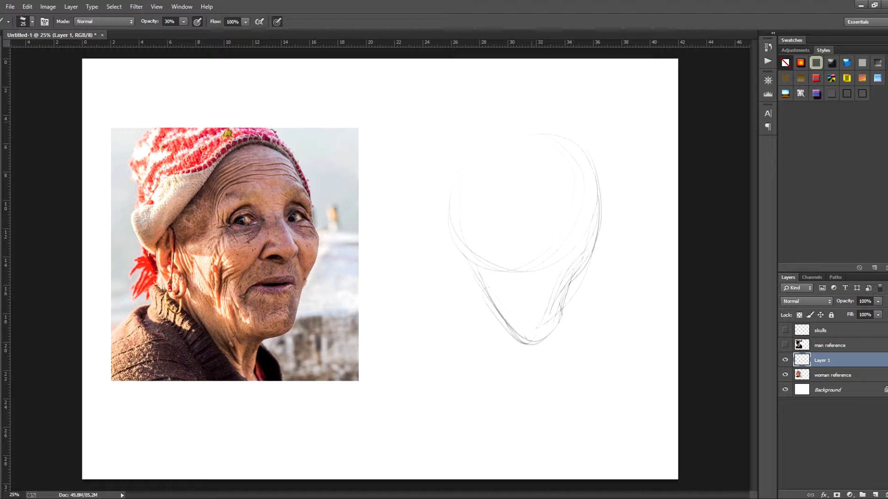
Add the face's curved centre line and brow guideline, and sketch the neck and collar lines below the jaw
{"action": "left_click_drag", "start_coordinate": [537, 141], "coordinate": [559, 250]}
{"action": "left_click_drag", "start_coordinate": [539, 198], "coordinate": [581, 196]}
{"action": "left_click_drag", "start_coordinate": [531, 354], "coordinate": [533, 383]}
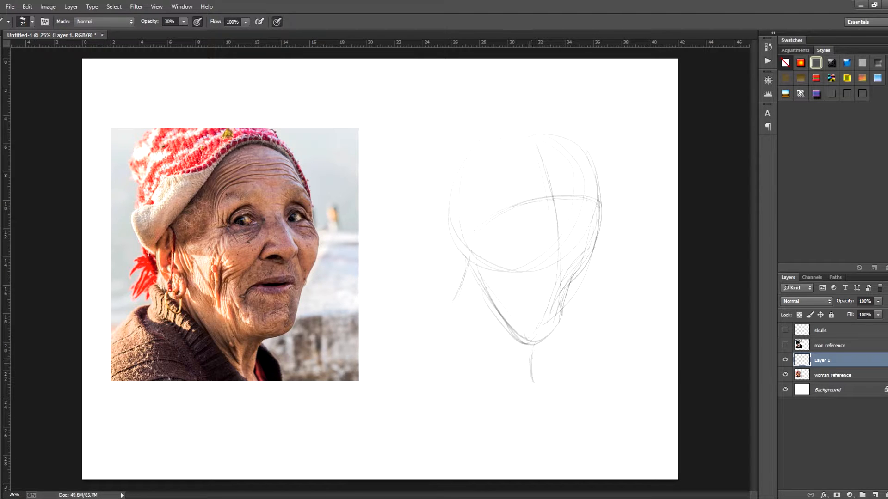
{"action": "left_click_drag", "start_coordinate": [472, 294], "coordinate": [528, 389]}
{"action": "mouse_move", "coordinate": [472, 299]}
{"action": "left_mouse_down"}
{"action": "mouse_move", "coordinate": [453, 311]}
{"action": "mouse_move", "coordinate": [500, 360]}
{"action": "left_mouse_up"}
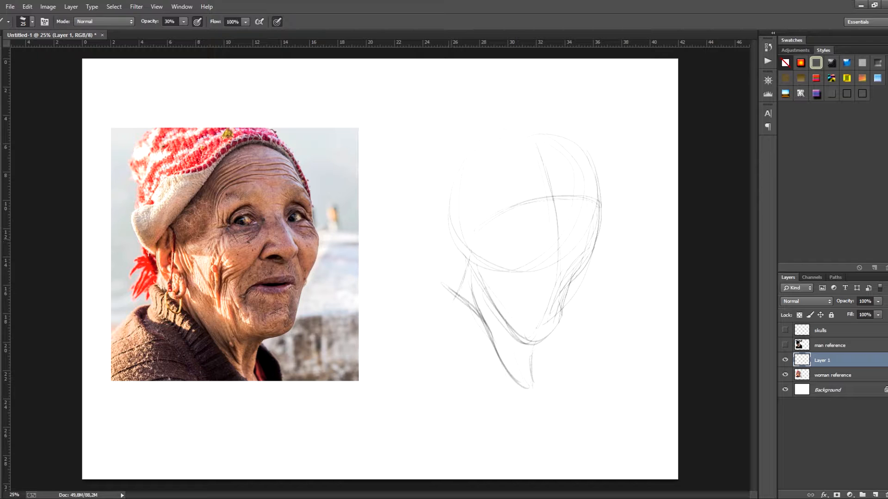
Sketch the knitted cap from its front edge around the forehead to the back and crown, and place the ear
{"action": "mouse_move", "coordinate": [523, 158]}
{"action": "left_mouse_down"}
{"action": "mouse_move", "coordinate": [573, 147]}
{"action": "mouse_move", "coordinate": [596, 168]}
{"action": "left_mouse_up"}
{"action": "mouse_move", "coordinate": [454, 247]}
{"action": "left_mouse_down"}
{"action": "mouse_move", "coordinate": [465, 287]}
{"action": "mouse_move", "coordinate": [476, 276]}
{"action": "mouse_move", "coordinate": [488, 297]}
{"action": "left_mouse_up"}
{"action": "left_click_drag", "start_coordinate": [430, 232], "coordinate": [451, 259]}
{"action": "left_click_drag", "start_coordinate": [427, 163], "coordinate": [434, 200]}
{"action": "left_click_drag", "start_coordinate": [444, 123], "coordinate": [426, 163]}
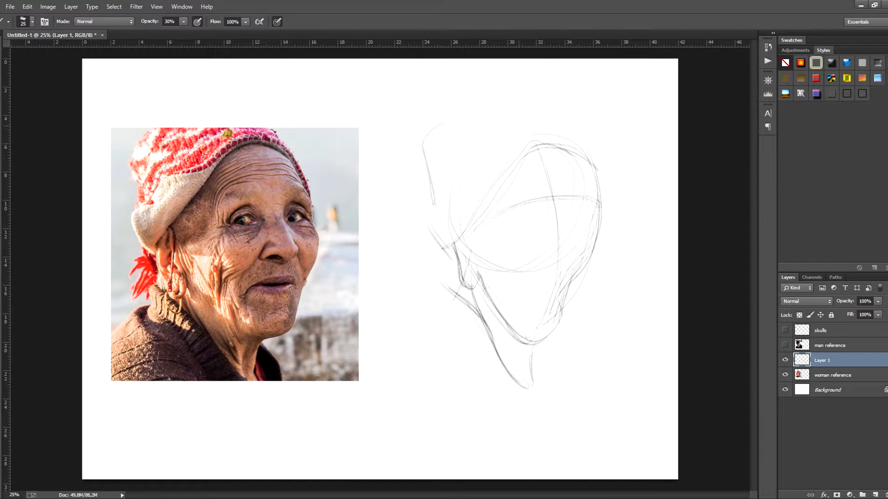
{"action": "mouse_move", "coordinate": [475, 119]}
{"action": "left_mouse_down"}
{"action": "mouse_move", "coordinate": [588, 145]}
{"action": "mouse_move", "coordinate": [602, 199]}
{"action": "left_mouse_up"}
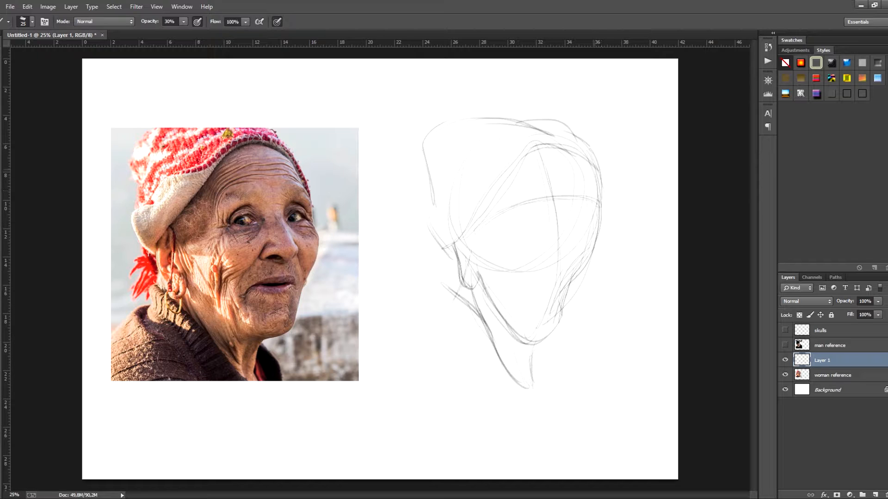
Define the far side of the face with a brow contour and a protruding cheekbone
{"action": "left_click_drag", "start_coordinate": [593, 161], "coordinate": [601, 203]}
{"action": "left_click_drag", "start_coordinate": [583, 162], "coordinate": [600, 205]}
{"action": "mouse_move", "coordinate": [592, 185]}
{"action": "left_mouse_down"}
{"action": "mouse_move", "coordinate": [604, 215]}
{"action": "mouse_move", "coordinate": [599, 253]}
{"action": "mouse_move", "coordinate": [589, 259]}
{"action": "left_mouse_up"}
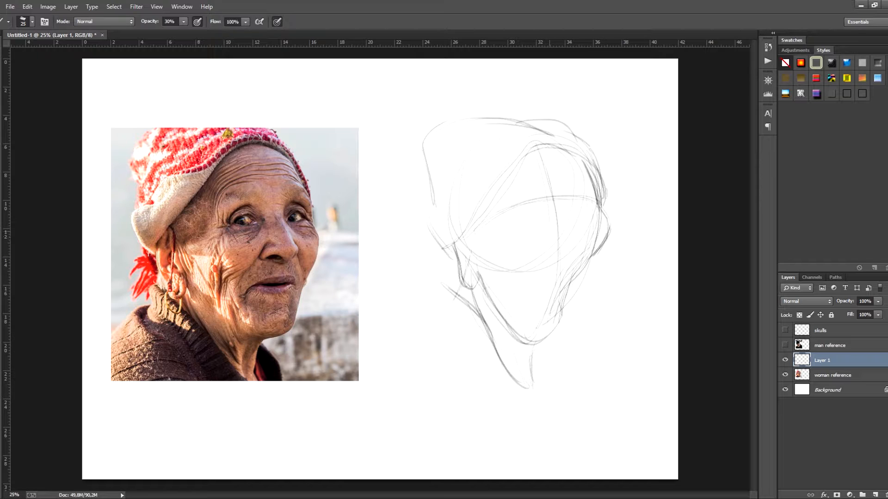
Sketch the nose with its nostril, bridge and tip, and draw the thin mouth line beneath it
{"action": "mouse_move", "coordinate": [550, 228]}
{"action": "left_mouse_down"}
{"action": "mouse_move", "coordinate": [542, 242]}
{"action": "mouse_move", "coordinate": [571, 241]}
{"action": "left_mouse_up"}
{"action": "mouse_move", "coordinate": [552, 240]}
{"action": "left_mouse_down"}
{"action": "mouse_move", "coordinate": [563, 235]}
{"action": "mouse_move", "coordinate": [568, 244]}
{"action": "mouse_move", "coordinate": [578, 233]}
{"action": "left_mouse_up"}
{"action": "left_click_drag", "start_coordinate": [561, 196], "coordinate": [578, 234]}
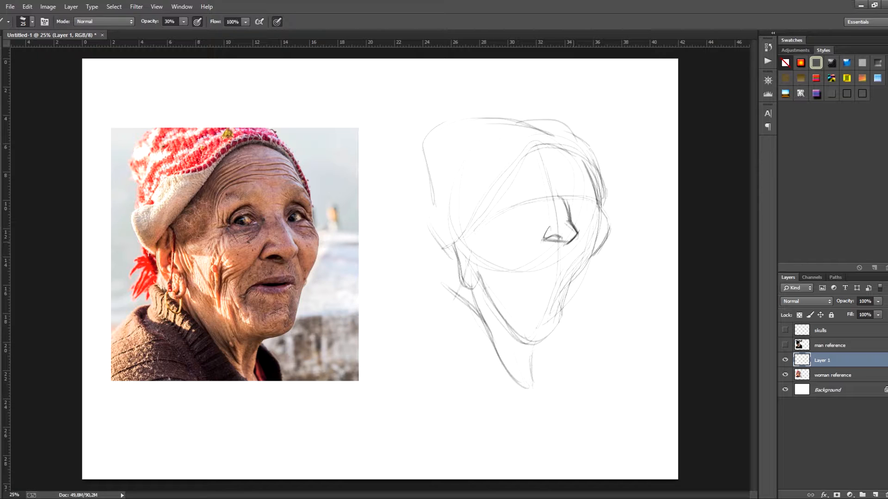
{"action": "left_click_drag", "start_coordinate": [552, 244], "coordinate": [565, 243]}
{"action": "left_click_drag", "start_coordinate": [578, 234], "coordinate": [561, 246]}
{"action": "left_click_drag", "start_coordinate": [532, 273], "coordinate": [572, 261]}
{"action": "mouse_move", "coordinate": [555, 265]}
{"action": "left_mouse_down"}
{"action": "mouse_move", "coordinate": [574, 261]}
{"action": "mouse_move", "coordinate": [549, 266]}
{"action": "mouse_move", "coordinate": [571, 262]}
{"action": "mouse_move", "coordinate": [562, 267]}
{"action": "left_mouse_up"}
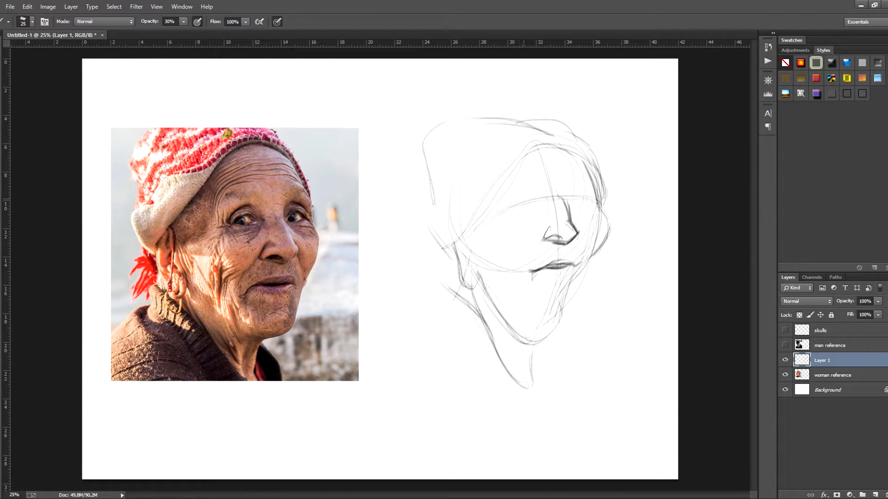
{"action": "mouse_move", "coordinate": [511, 208]}
{"action": "left_mouse_down"}
{"action": "mouse_move", "coordinate": [525, 197]}
{"action": "mouse_move", "coordinate": [537, 200]}
{"action": "left_mouse_up"}
{"action": "mouse_move", "coordinate": [508, 211]}
{"action": "left_mouse_down"}
{"action": "mouse_move", "coordinate": [525, 197]}
{"action": "mouse_move", "coordinate": [533, 214]}
{"action": "left_mouse_up"}
{"action": "left_click_drag", "start_coordinate": [514, 205], "coordinate": [528, 198]}
{"action": "key", "text": "ctrl+alt+z"}
{"action": "key", "text": "ctrl+alt+z"}
{"action": "key", "text": "ctrl+alt+z"}
{"action": "key", "text": "ctrl+alt+z"}
{"action": "key", "text": "ctrl+alt+z"}
{"action": "key", "text": "ctrl+alt+z"}
{"action": "key", "text": "ctrl+alt+z"}
{"action": "key", "text": "ctrl+alt+z"}
Draw both eyes on the brow guideline with irises and upper lids, and add light eyebrow strokes above them
{"action": "mouse_move", "coordinate": [513, 208]}
{"action": "left_mouse_down"}
{"action": "mouse_move", "coordinate": [526, 196]}
{"action": "mouse_move", "coordinate": [531, 214]}
{"action": "mouse_move", "coordinate": [590, 203]}
{"action": "mouse_move", "coordinate": [578, 207]}
{"action": "left_mouse_up"}
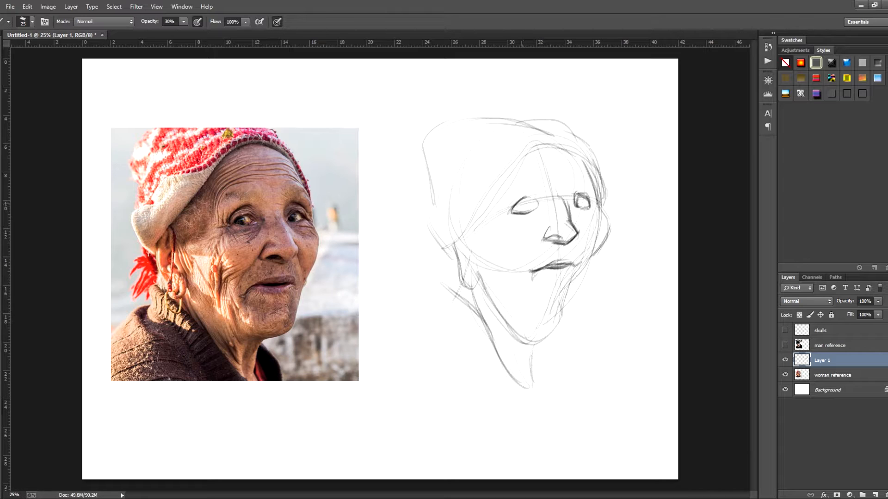
{"action": "mouse_move", "coordinate": [526, 202]}
{"action": "left_mouse_down"}
{"action": "mouse_move", "coordinate": [521, 211]}
{"action": "mouse_move", "coordinate": [529, 210]}
{"action": "left_mouse_up"}
{"action": "mouse_move", "coordinate": [587, 195]}
{"action": "left_mouse_down"}
{"action": "mouse_move", "coordinate": [582, 206]}
{"action": "mouse_move", "coordinate": [531, 204]}
{"action": "mouse_move", "coordinate": [519, 189]}
{"action": "mouse_move", "coordinate": [581, 183]}
{"action": "mouse_move", "coordinate": [586, 191]}
{"action": "left_mouse_up"}
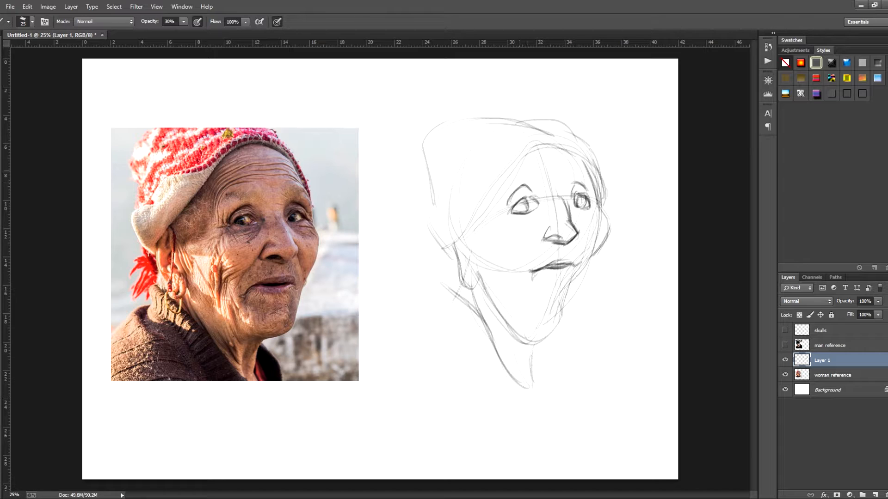
{"action": "mouse_move", "coordinate": [508, 187]}
{"action": "left_mouse_down"}
{"action": "mouse_move", "coordinate": [527, 167]}
{"action": "mouse_move", "coordinate": [517, 168]}
{"action": "left_mouse_up"}
{"action": "left_click_drag", "start_coordinate": [571, 166], "coordinate": [588, 182]}
Draw the fold from the nose around the near mouth corner, and outline the far jaw down to the chin
{"action": "left_click_drag", "start_coordinate": [549, 224], "coordinate": [529, 272]}
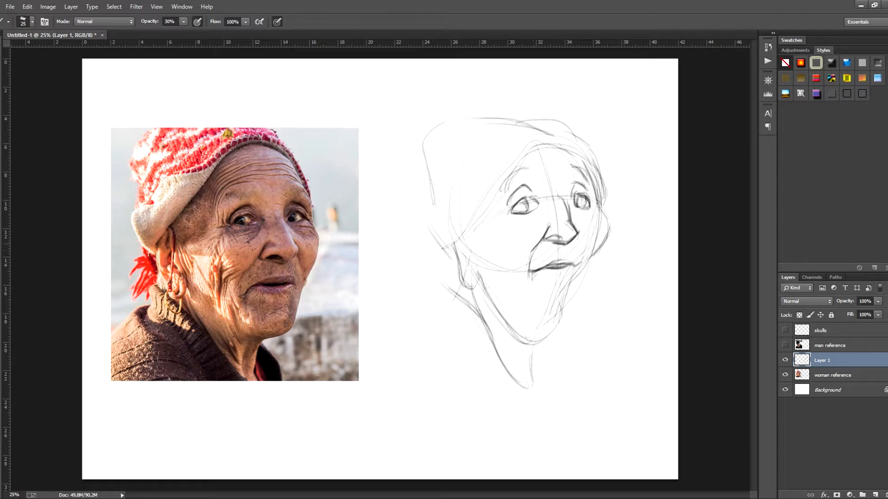
{"action": "mouse_move", "coordinate": [579, 235]}
{"action": "left_mouse_down"}
{"action": "mouse_move", "coordinate": [584, 264]}
{"action": "mouse_move", "coordinate": [535, 290]}
{"action": "left_mouse_up"}
{"action": "left_click_drag", "start_coordinate": [576, 268], "coordinate": [562, 325]}
{"action": "mouse_move", "coordinate": [570, 294]}
{"action": "left_mouse_down"}
{"action": "mouse_move", "coordinate": [561, 324]}
{"action": "mouse_move", "coordinate": [536, 345]}
{"action": "left_mouse_up"}
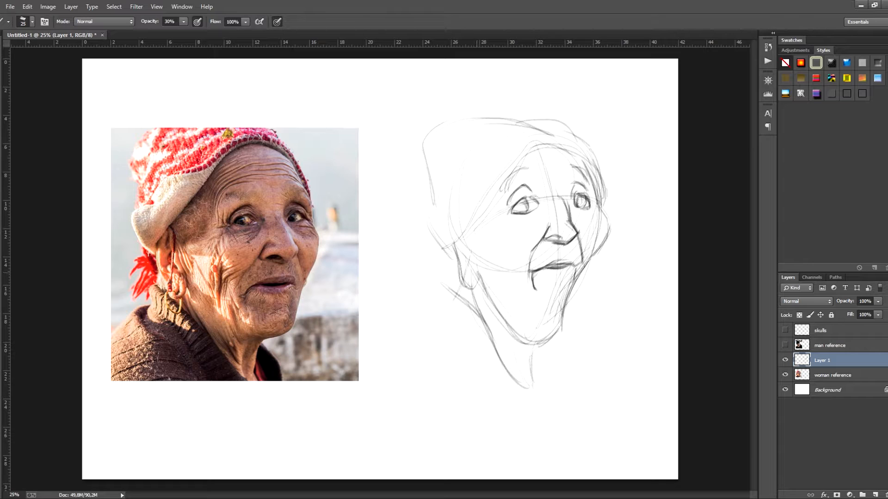
Strengthen the near jawline and chin, erasing the middle of the jaw contour to leave a break
{"action": "left_click_drag", "start_coordinate": [477, 274], "coordinate": [489, 306]}
{"action": "left_click_drag", "start_coordinate": [476, 275], "coordinate": [520, 344]}
{"action": "mouse_move", "coordinate": [504, 309]}
{"action": "left_mouse_down"}
{"action": "mouse_move", "coordinate": [522, 343]}
{"action": "mouse_move", "coordinate": [544, 345]}
{"action": "left_mouse_up"}
{"action": "key", "text": "e"}
{"action": "left_click_drag", "start_coordinate": [493, 310], "coordinate": [514, 332]}
{"action": "key", "text": "b"}
{"action": "left_click_drag", "start_coordinate": [488, 300], "coordinate": [532, 346]}
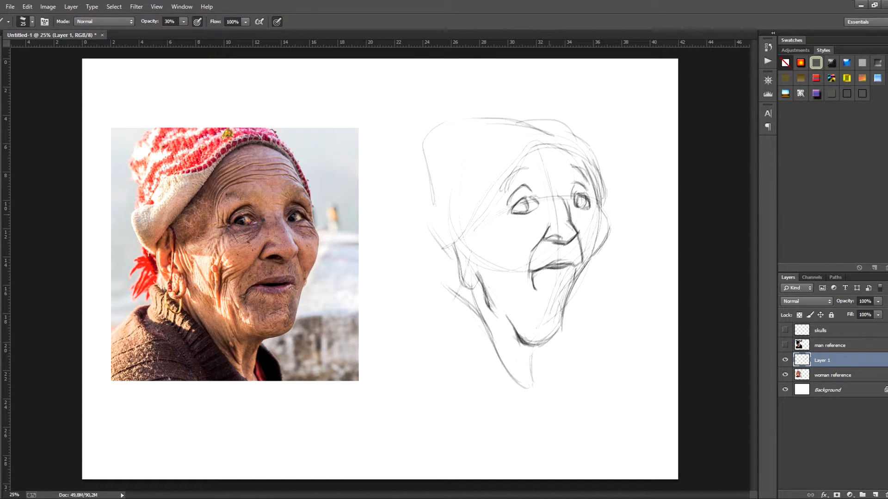
Add bags under both eyes, crow's feet beside the near eye, and firmer strokes to both eyebrows
{"action": "left_click_drag", "start_coordinate": [542, 206], "coordinate": [532, 225]}
{"action": "left_click_drag", "start_coordinate": [579, 201], "coordinate": [572, 215]}
{"action": "left_click_drag", "start_coordinate": [511, 213], "coordinate": [497, 209]}
{"action": "mouse_move", "coordinate": [514, 173]}
{"action": "left_mouse_down"}
{"action": "mouse_move", "coordinate": [505, 193]}
{"action": "mouse_move", "coordinate": [517, 167]}
{"action": "left_mouse_up"}
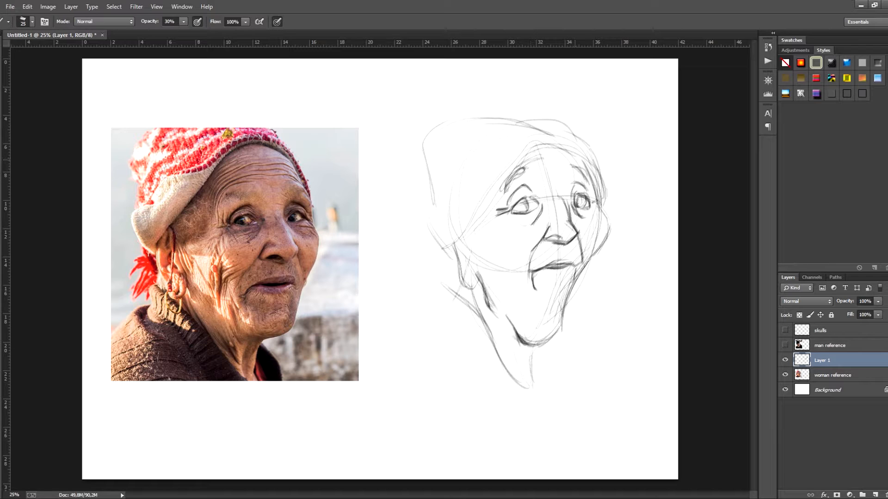
{"action": "mouse_move", "coordinate": [571, 159]}
{"action": "left_mouse_down"}
{"action": "mouse_move", "coordinate": [583, 154]}
{"action": "mouse_move", "coordinate": [584, 166]}
{"action": "left_mouse_up"}
Draw the sagging crease running from the near cheekbone down beside the mouth
{"action": "mouse_move", "coordinate": [515, 263]}
{"action": "left_mouse_down"}
{"action": "mouse_move", "coordinate": [523, 289]}
{"action": "mouse_move", "coordinate": [519, 271]}
{"action": "left_mouse_up"}
{"action": "left_click_drag", "start_coordinate": [519, 268], "coordinate": [525, 290]}
{"action": "mouse_move", "coordinate": [490, 251]}
{"action": "left_mouse_down"}
{"action": "mouse_move", "coordinate": [517, 265]}
{"action": "mouse_move", "coordinate": [525, 289]}
{"action": "left_mouse_up"}
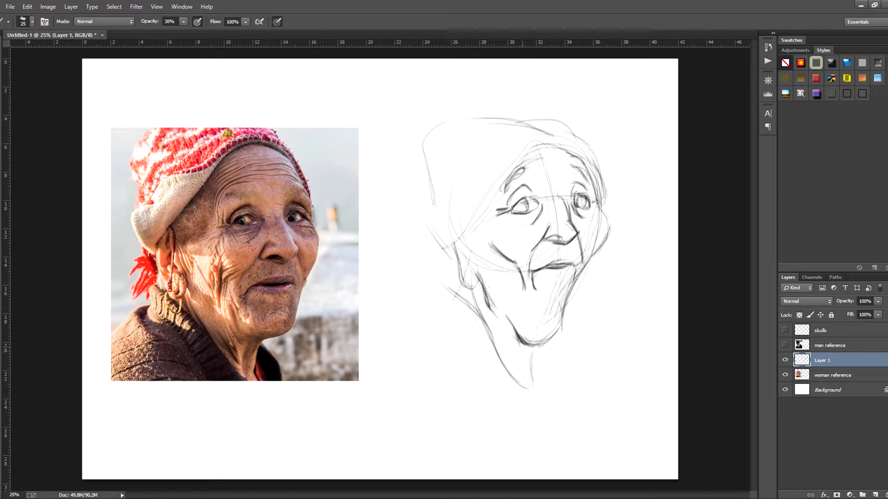
Sketch the neck tendons below the jaw, and add a curved crease on the chin
{"action": "left_click_drag", "start_coordinate": [517, 347], "coordinate": [523, 374]}
{"action": "left_click_drag", "start_coordinate": [527, 345], "coordinate": [538, 400]}
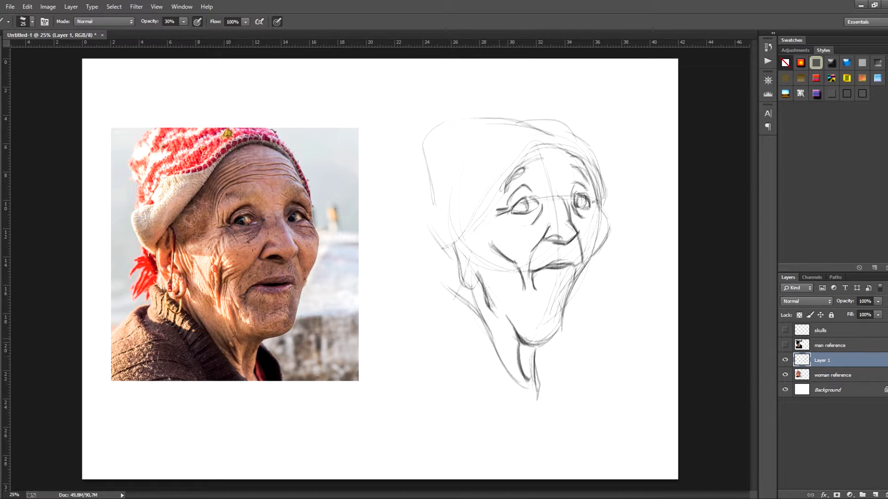
{"action": "left_click_drag", "start_coordinate": [500, 342], "coordinate": [518, 381]}
{"action": "left_click_drag", "start_coordinate": [539, 312], "coordinate": [555, 302]}
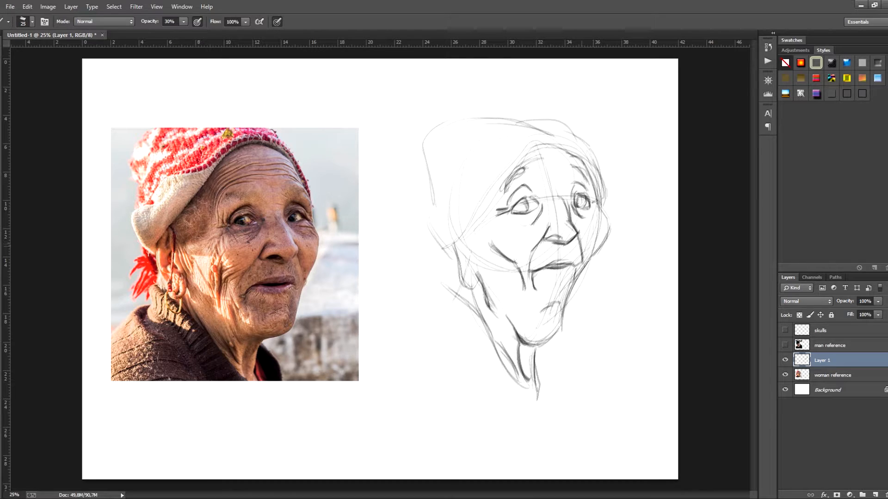
Add small creases beside the far mouth corner, far eye and nostril, and define the ear's outline and inner fold
{"action": "left_click_drag", "start_coordinate": [582, 244], "coordinate": [583, 261]}
{"action": "left_click_drag", "start_coordinate": [588, 212], "coordinate": [597, 208]}
{"action": "left_click_drag", "start_coordinate": [549, 226], "coordinate": [557, 231]}
{"action": "mouse_move", "coordinate": [469, 232]}
{"action": "left_mouse_down"}
{"action": "mouse_move", "coordinate": [467, 281]}
{"action": "mouse_move", "coordinate": [467, 255]}
{"action": "mouse_move", "coordinate": [456, 276]}
{"action": "left_mouse_up"}
{"action": "left_click_drag", "start_coordinate": [465, 251], "coordinate": [461, 286]}
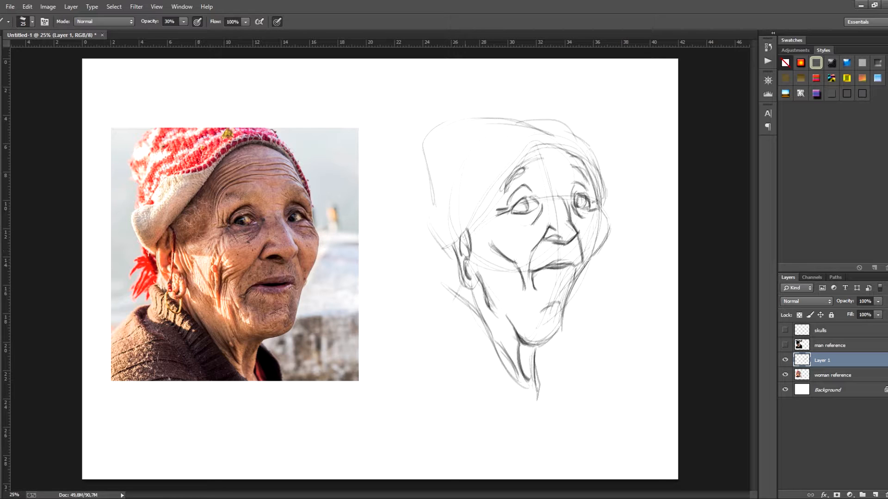
Darken the lower back edge of the cap down to the ear
{"action": "left_click_drag", "start_coordinate": [439, 235], "coordinate": [457, 260]}
{"action": "left_click_drag", "start_coordinate": [430, 219], "coordinate": [457, 260]}
{"action": "left_click_drag", "start_coordinate": [436, 204], "coordinate": [432, 217]}
Shade the irises and nostril, and build up the lips with wrinkle strokes around the mouth
{"action": "left_click_drag", "start_coordinate": [516, 203], "coordinate": [526, 206]}
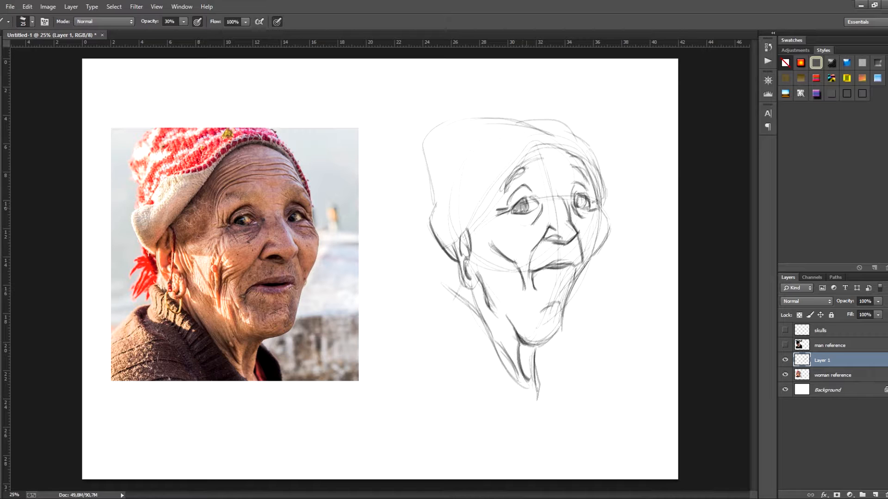
{"action": "left_click_drag", "start_coordinate": [579, 198], "coordinate": [582, 207]}
{"action": "mouse_move", "coordinate": [550, 241]}
{"action": "left_mouse_down"}
{"action": "mouse_move", "coordinate": [572, 245]}
{"action": "mouse_move", "coordinate": [557, 239]}
{"action": "left_mouse_up"}
{"action": "left_click_drag", "start_coordinate": [552, 277], "coordinate": [566, 278]}
{"action": "left_click_drag", "start_coordinate": [538, 270], "coordinate": [571, 257]}
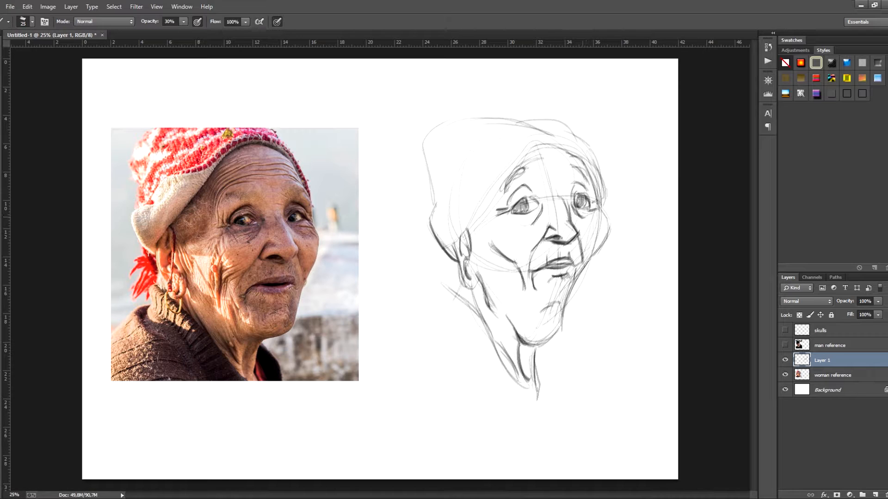
Add lines beneath both eyes, and reinforce the far cheekbone and the near side of the neck
{"action": "left_click_drag", "start_coordinate": [586, 217], "coordinate": [595, 211]}
{"action": "left_click_drag", "start_coordinate": [514, 219], "coordinate": [529, 217]}
{"action": "left_click_drag", "start_coordinate": [599, 208], "coordinate": [608, 229]}
{"action": "left_click_drag", "start_coordinate": [474, 296], "coordinate": [496, 344]}
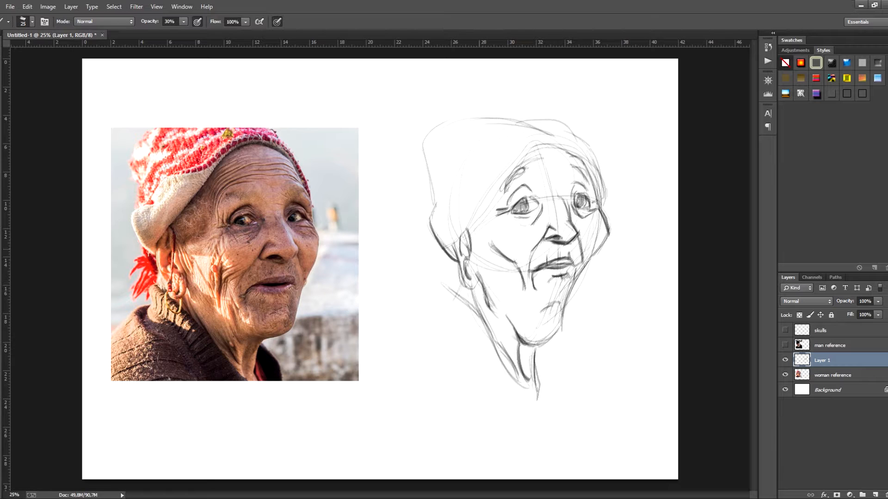
Darken the cap's front edge from the ear up across the forehead
{"action": "mouse_move", "coordinate": [475, 243]}
{"action": "left_mouse_down"}
{"action": "mouse_move", "coordinate": [484, 271]}
{"action": "mouse_move", "coordinate": [480, 261]}
{"action": "left_mouse_up"}
{"action": "left_click_drag", "start_coordinate": [467, 231], "coordinate": [506, 178]}
{"action": "left_click_drag", "start_coordinate": [485, 207], "coordinate": [506, 180]}
{"action": "mouse_move", "coordinate": [459, 241]}
{"action": "left_mouse_down"}
{"action": "mouse_move", "coordinate": [499, 192]}
{"action": "mouse_move", "coordinate": [482, 207]}
{"action": "left_mouse_up"}
{"action": "mouse_move", "coordinate": [475, 216]}
{"action": "left_mouse_down"}
{"action": "mouse_move", "coordinate": [538, 148]}
{"action": "mouse_move", "coordinate": [569, 147]}
{"action": "mouse_move", "coordinate": [582, 158]}
{"action": "left_mouse_up"}
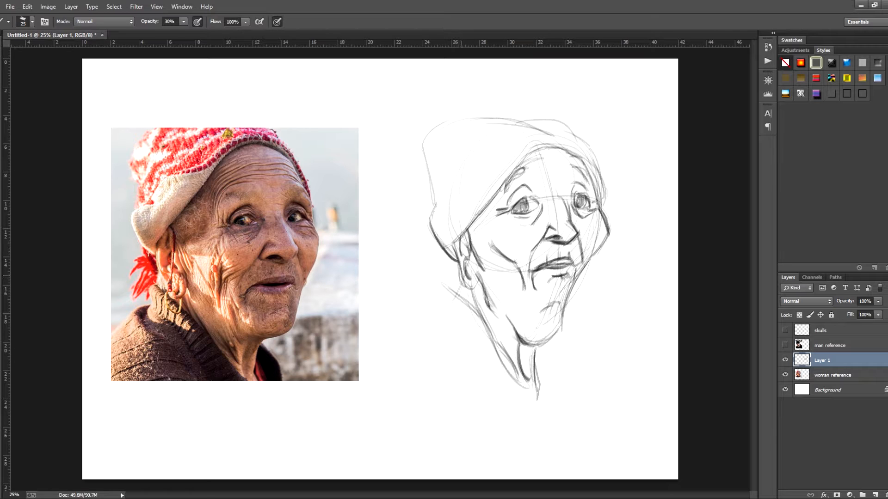
Sketch the sweater's collar and the shoulder lines on both sides of the neck
{"action": "mouse_move", "coordinate": [463, 275]}
{"action": "left_mouse_down"}
{"action": "mouse_move", "coordinate": [437, 307]}
{"action": "mouse_move", "coordinate": [453, 296]}
{"action": "mouse_move", "coordinate": [411, 326]}
{"action": "left_mouse_up"}
{"action": "left_click_drag", "start_coordinate": [548, 347], "coordinate": [577, 387]}
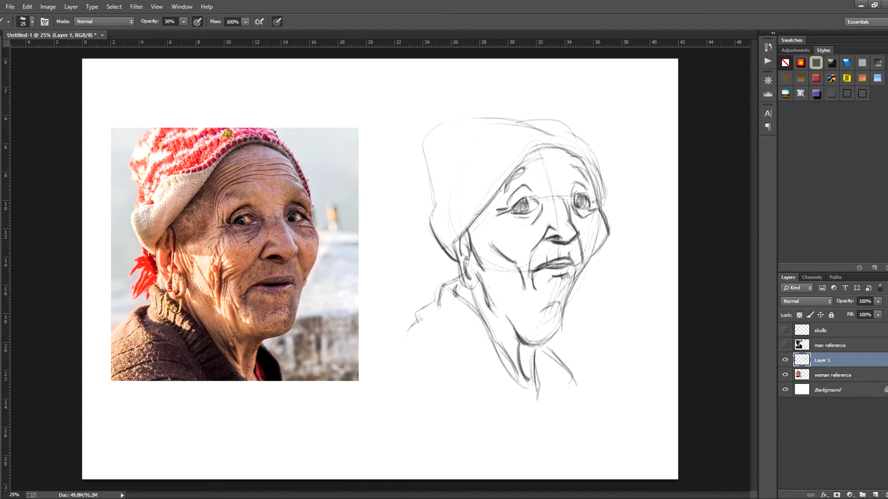
{"action": "left_click_drag", "start_coordinate": [463, 328], "coordinate": [493, 369]}
Strengthen the cap's outer outline over the crown, and erase and redraw its far side as a cleaner slope
{"action": "mouse_move", "coordinate": [422, 143]}
{"action": "left_mouse_down"}
{"action": "mouse_move", "coordinate": [433, 201]}
{"action": "mouse_move", "coordinate": [494, 118]}
{"action": "left_mouse_up"}
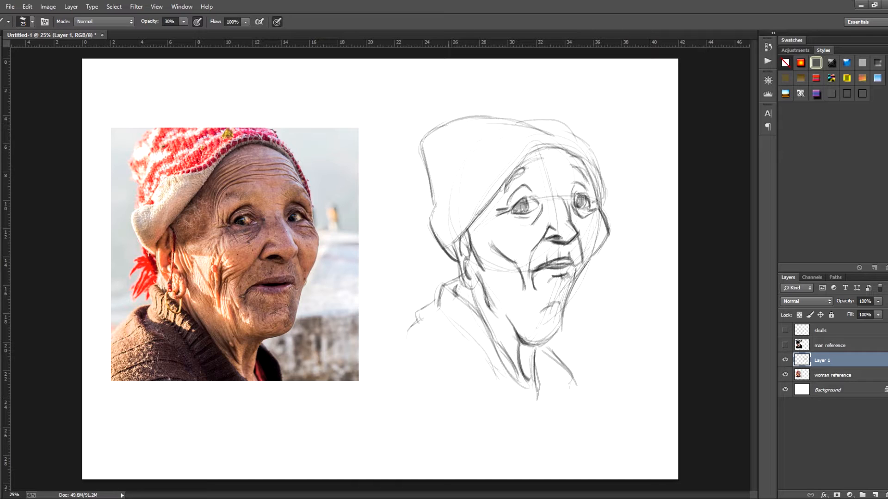
{"action": "mouse_move", "coordinate": [439, 128]}
{"action": "left_mouse_down"}
{"action": "mouse_move", "coordinate": [553, 122]}
{"action": "mouse_move", "coordinate": [579, 143]}
{"action": "mouse_move", "coordinate": [604, 197]}
{"action": "left_mouse_up"}
{"action": "left_click_drag", "start_coordinate": [569, 130], "coordinate": [607, 197]}
{"action": "key", "text": "e"}
{"action": "left_click_drag", "start_coordinate": [548, 119], "coordinate": [569, 132]}
{"action": "mouse_move", "coordinate": [565, 130]}
{"action": "left_mouse_down"}
{"action": "mouse_move", "coordinate": [590, 165]}
{"action": "mouse_move", "coordinate": [578, 143]}
{"action": "left_mouse_up"}
{"action": "key", "text": "b"}
{"action": "left_click_drag", "start_coordinate": [578, 144], "coordinate": [601, 185]}
{"action": "left_click_drag", "start_coordinate": [562, 129], "coordinate": [604, 197]}
{"action": "left_click_drag", "start_coordinate": [579, 145], "coordinate": [603, 198]}
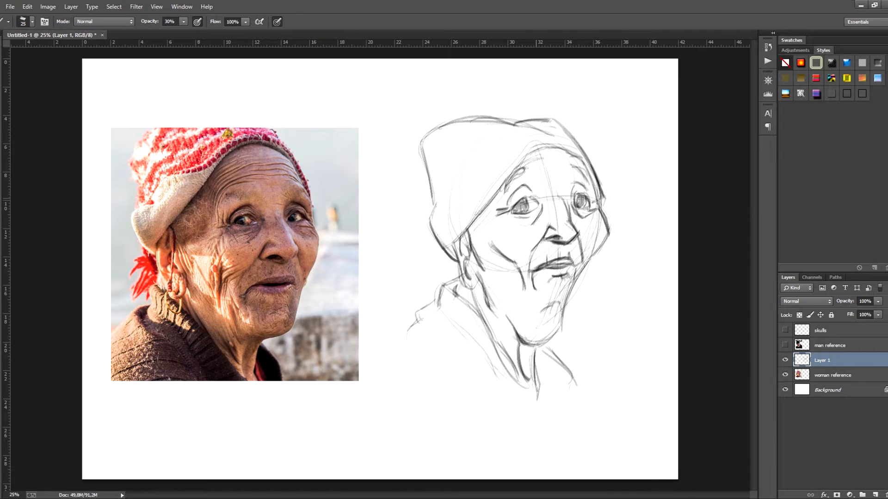
Darken the eyes and the parting line between the lips
{"action": "left_click_drag", "start_coordinate": [536, 200], "coordinate": [515, 207]}
{"action": "mouse_move", "coordinate": [586, 193]}
{"action": "left_mouse_down"}
{"action": "mouse_move", "coordinate": [575, 197]}
{"action": "mouse_move", "coordinate": [588, 194]}
{"action": "mouse_move", "coordinate": [590, 203]}
{"action": "left_mouse_up"}
{"action": "mouse_move", "coordinate": [565, 266]}
{"action": "left_mouse_down"}
{"action": "mouse_move", "coordinate": [551, 268]}
{"action": "mouse_move", "coordinate": [567, 263]}
{"action": "left_mouse_up"}
Shrink the eraser to size 60, clean up the near corner of the woman's mouth, and return to the brush
{"action": "key", "text": "e"}
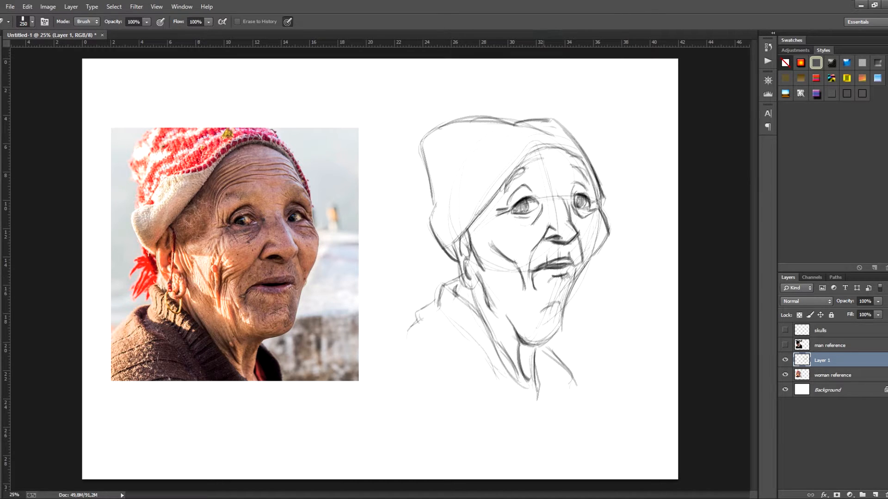
{"action": "key", "text": "bracketleft"}
{"action": "key", "text": "bracketleft"}
{"action": "key", "text": "bracketleft"}
{"action": "key", "text": "bracketleft"}
{"action": "key", "text": "bracketleft"}
{"action": "key", "text": "bracketleft"}
{"action": "key", "text": "bracketleft"}
{"action": "left_click_drag", "start_coordinate": [536, 269], "coordinate": [545, 271]}
{"action": "key", "text": "b"}
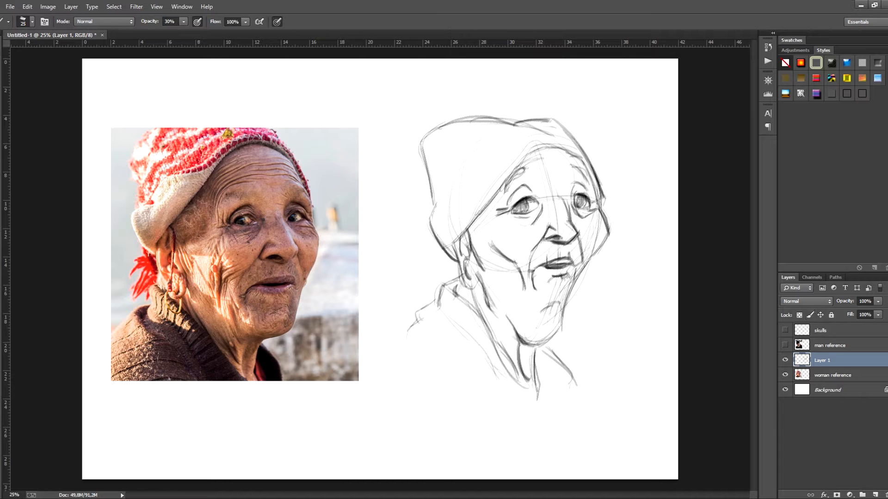
Rename the drawing layer as woman, and hide it together with the woman reference layer
{"action": "double_click", "coordinate": [822, 361]}
{"action": "type", "text": "woman"}
{"action": "key", "text": "Return"}
{"action": "left_click", "coordinate": [785, 360]}
{"action": "left_click", "coordinate": [785, 375]}
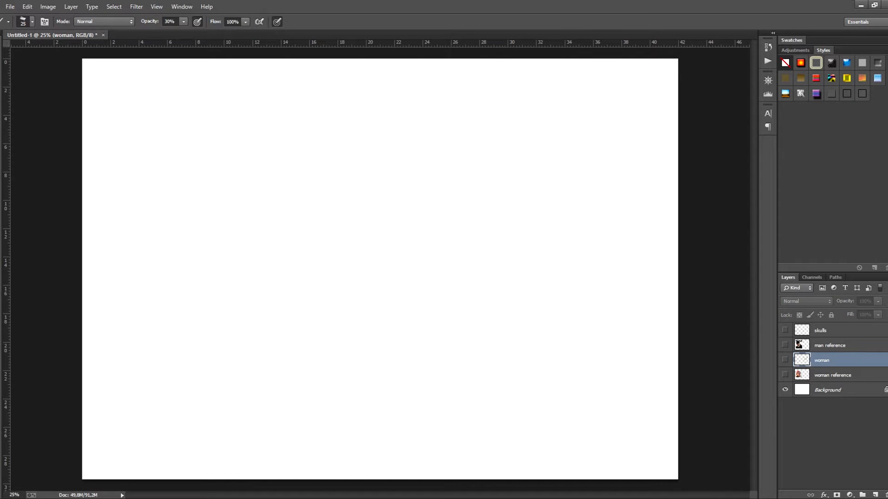
Show the man reference layer and add a new empty layer directly above it
{"action": "left_click", "coordinate": [830, 345]}
{"action": "left_click", "coordinate": [784, 345]}
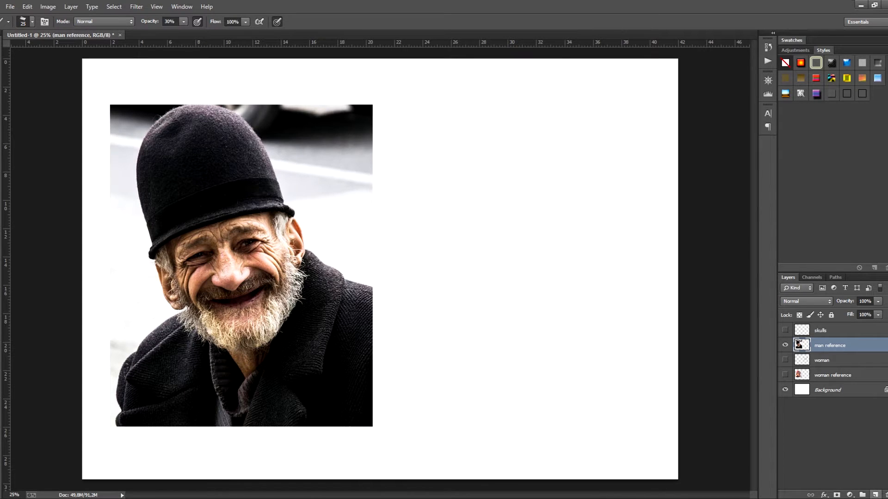
{"action": "left_click", "coordinate": [875, 494]}
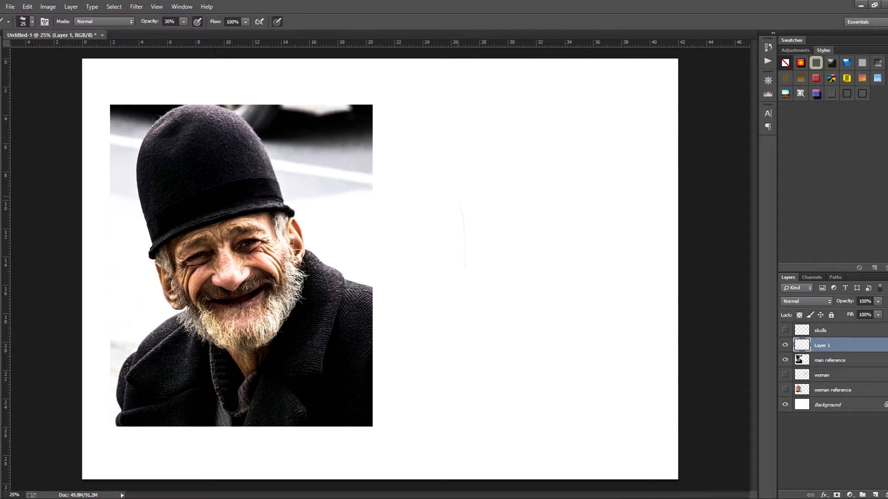
Sketch the man's tapered face outline beside his photo, undoing the unwanted strokes
{"action": "left_click_drag", "start_coordinate": [464, 230], "coordinate": [465, 247]}
{"action": "key", "text": "ctrl+z"}
{"action": "left_click_drag", "start_coordinate": [462, 220], "coordinate": [550, 306]}
{"action": "left_click_drag", "start_coordinate": [463, 245], "coordinate": [488, 266]}
{"action": "key", "text": "ctrl+alt+z"}
{"action": "key", "text": "ctrl+alt+z"}
{"action": "mouse_move", "coordinate": [514, 296]}
{"action": "left_mouse_down"}
{"action": "mouse_move", "coordinate": [559, 306]}
{"action": "mouse_move", "coordinate": [570, 272]}
{"action": "left_mouse_up"}
{"action": "left_click_drag", "start_coordinate": [555, 156], "coordinate": [581, 214]}
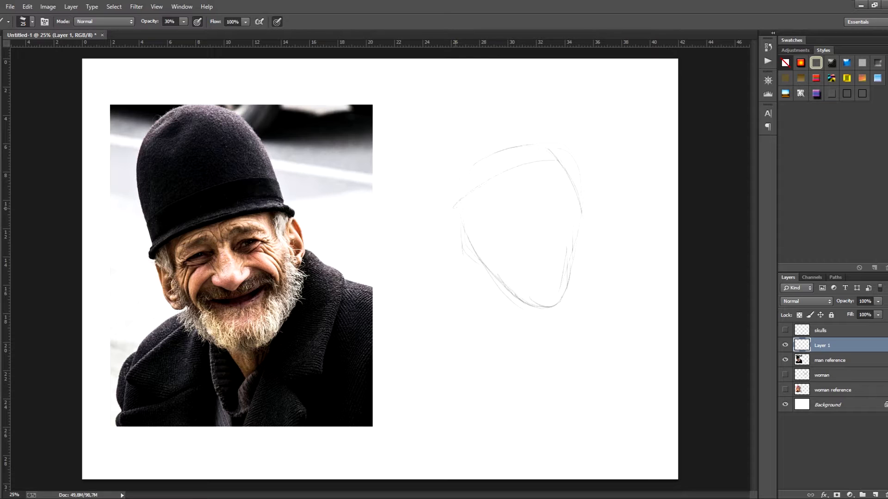
Sketch the man's curved hat brim and domed crown above the face, and move the whole drawing lower
{"action": "left_click_drag", "start_coordinate": [506, 164], "coordinate": [552, 157]}
{"action": "left_click_drag", "start_coordinate": [509, 79], "coordinate": [541, 130]}
{"action": "mouse_move", "coordinate": [459, 90]}
{"action": "left_mouse_down"}
{"action": "mouse_move", "coordinate": [553, 142]}
{"action": "mouse_move", "coordinate": [538, 116]}
{"action": "left_mouse_up"}
{"action": "left_click_drag", "start_coordinate": [491, 88], "coordinate": [538, 118]}
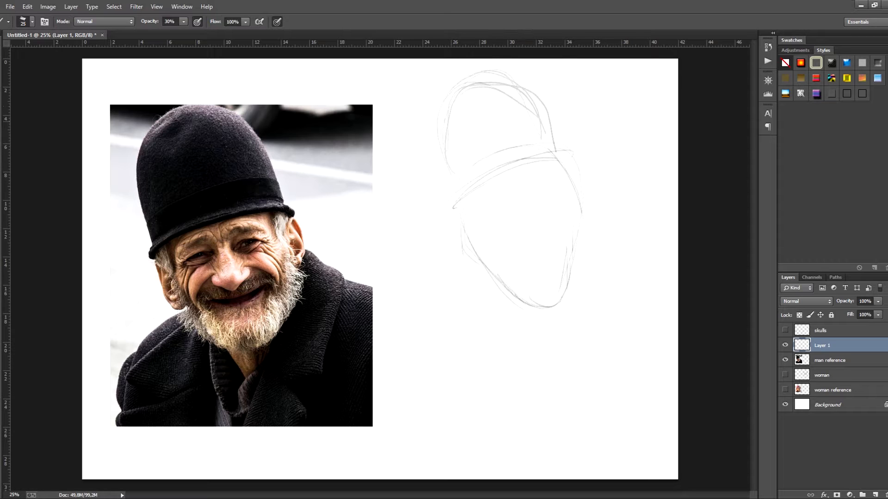
{"action": "left_click_drag", "start_coordinate": [443, 105], "coordinate": [538, 123]}
{"action": "left_click_drag", "start_coordinate": [462, 79], "coordinate": [537, 110]}
{"action": "left_click_drag", "start_coordinate": [445, 127], "coordinate": [441, 152]}
{"action": "left_click_drag", "start_coordinate": [537, 178], "coordinate": [548, 225]}
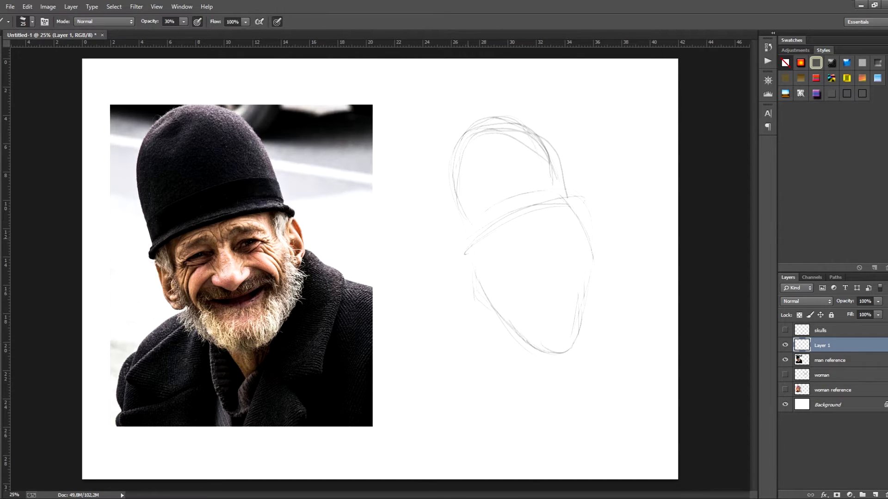
Redraw the hat's crown taller and wider around the first dome, down to the brim
{"action": "left_click_drag", "start_coordinate": [437, 142], "coordinate": [462, 240]}
{"action": "mouse_move", "coordinate": [450, 201]}
{"action": "left_mouse_down"}
{"action": "mouse_move", "coordinate": [434, 154]}
{"action": "mouse_move", "coordinate": [557, 166]}
{"action": "left_mouse_up"}
{"action": "mouse_move", "coordinate": [551, 137]}
{"action": "left_mouse_down"}
{"action": "mouse_move", "coordinate": [439, 112]}
{"action": "mouse_move", "coordinate": [455, 241]}
{"action": "left_mouse_up"}
{"action": "left_click_drag", "start_coordinate": [455, 242], "coordinate": [558, 186]}
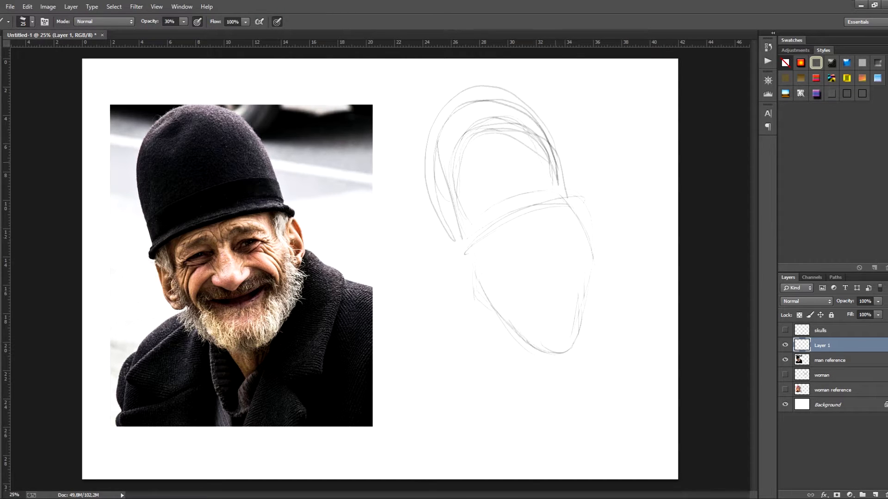
{"action": "mouse_move", "coordinate": [442, 125]}
{"action": "left_mouse_down"}
{"action": "mouse_move", "coordinate": [560, 170]}
{"action": "mouse_move", "coordinate": [437, 207]}
{"action": "left_mouse_up"}
{"action": "left_click_drag", "start_coordinate": [442, 167], "coordinate": [465, 241]}
{"action": "mouse_move", "coordinate": [445, 110]}
{"action": "left_mouse_down"}
{"action": "mouse_move", "coordinate": [550, 126]}
{"action": "mouse_move", "coordinate": [565, 192]}
{"action": "left_mouse_up"}
Erase the hat's outermost back line and most of the smaller dome inside the crown
{"action": "key", "text": "e"}
{"action": "left_click_drag", "start_coordinate": [426, 145], "coordinate": [453, 241]}
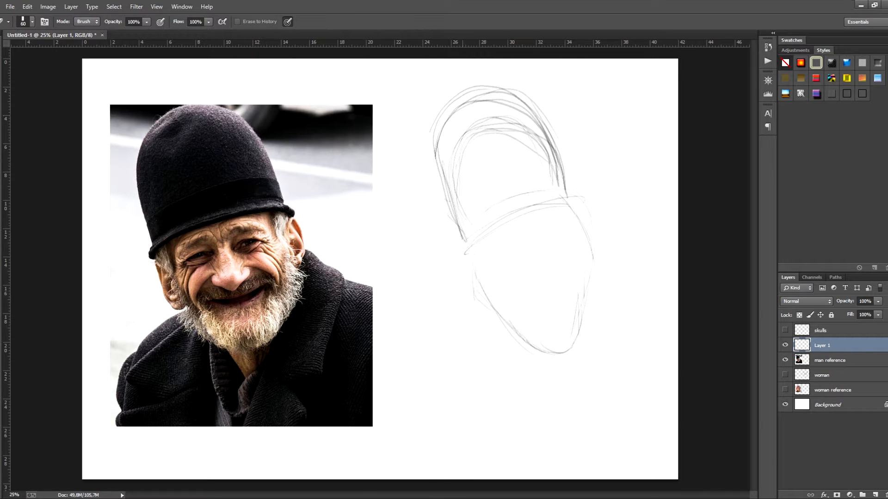
{"action": "mouse_move", "coordinate": [460, 176]}
{"action": "left_mouse_down"}
{"action": "mouse_move", "coordinate": [472, 137]}
{"action": "mouse_move", "coordinate": [517, 123]}
{"action": "mouse_move", "coordinate": [550, 183]}
{"action": "left_mouse_up"}
{"action": "left_click_drag", "start_coordinate": [548, 136], "coordinate": [560, 189]}
Darken the hat's far side and define the brim's near end, undoing the last two strokes
{"action": "key", "text": "b"}
{"action": "mouse_move", "coordinate": [534, 104]}
{"action": "left_mouse_down"}
{"action": "mouse_move", "coordinate": [572, 205]}
{"action": "mouse_move", "coordinate": [565, 182]}
{"action": "left_mouse_up"}
{"action": "mouse_move", "coordinate": [466, 245]}
{"action": "left_mouse_down"}
{"action": "mouse_move", "coordinate": [456, 253]}
{"action": "mouse_move", "coordinate": [531, 209]}
{"action": "left_mouse_up"}
{"action": "mouse_move", "coordinate": [473, 267]}
{"action": "left_mouse_down"}
{"action": "mouse_move", "coordinate": [481, 309]}
{"action": "mouse_move", "coordinate": [494, 314]}
{"action": "left_mouse_up"}
{"action": "key", "text": "ctrl+alt+z"}
{"action": "key", "text": "ctrl+alt+z"}
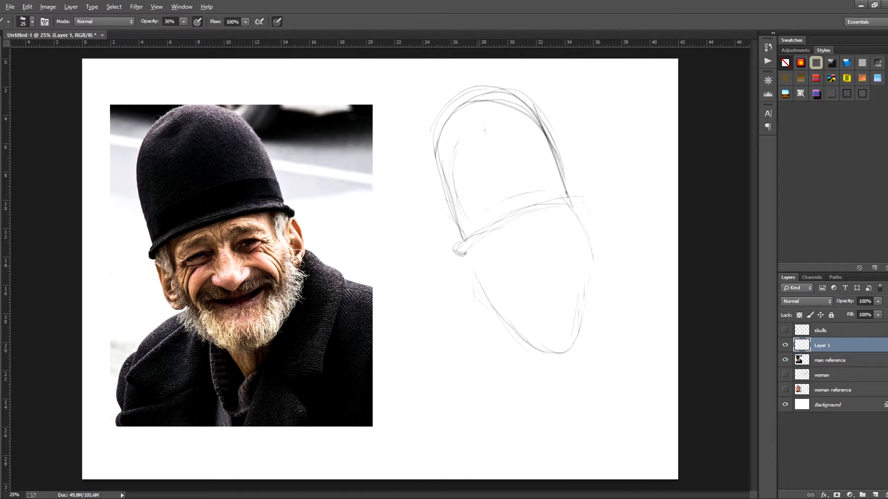
Sketch both ears just below the hat brim and rough shoulder lines on either side of the man's face
{"action": "mouse_move", "coordinate": [468, 260]}
{"action": "left_mouse_down"}
{"action": "mouse_move", "coordinate": [454, 279]}
{"action": "mouse_move", "coordinate": [496, 313]}
{"action": "left_mouse_up"}
{"action": "left_click_drag", "start_coordinate": [584, 204], "coordinate": [603, 261]}
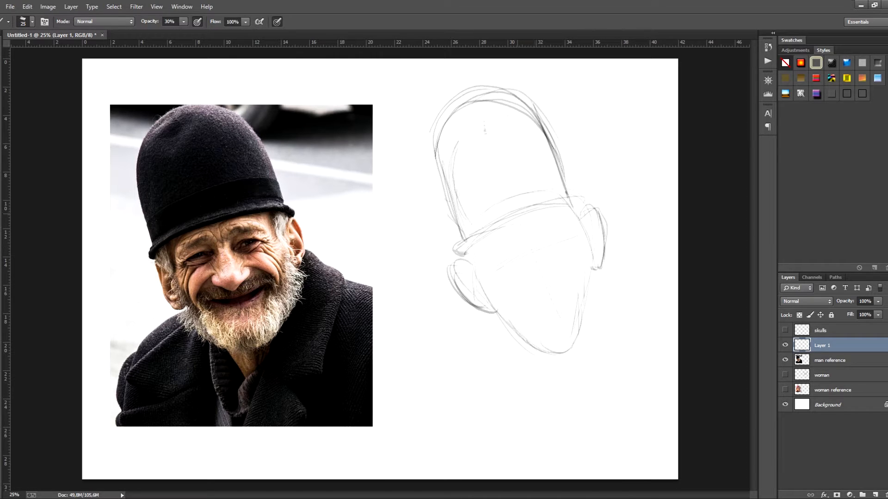
{"action": "left_click_drag", "start_coordinate": [591, 283], "coordinate": [656, 318]}
{"action": "left_click_drag", "start_coordinate": [608, 264], "coordinate": [659, 303]}
{"action": "left_click_drag", "start_coordinate": [496, 321], "coordinate": [450, 361]}
{"action": "left_click_drag", "start_coordinate": [486, 325], "coordinate": [438, 375]}
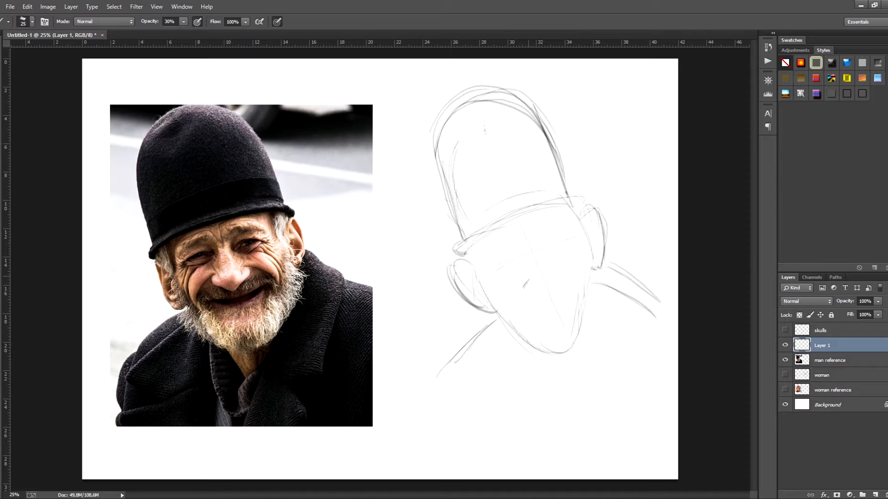
Draw the base of the nose and a wide smiling mouth beneath it, shading the mouth opening
{"action": "left_click_drag", "start_coordinate": [522, 288], "coordinate": [552, 295]}
{"action": "mouse_move", "coordinate": [550, 270]}
{"action": "left_mouse_down"}
{"action": "mouse_move", "coordinate": [560, 270]}
{"action": "mouse_move", "coordinate": [520, 292]}
{"action": "mouse_move", "coordinate": [537, 292]}
{"action": "mouse_move", "coordinate": [525, 307]}
{"action": "mouse_move", "coordinate": [585, 276]}
{"action": "left_mouse_up"}
{"action": "mouse_move", "coordinate": [512, 308]}
{"action": "left_mouse_down"}
{"action": "mouse_move", "coordinate": [552, 296]}
{"action": "mouse_move", "coordinate": [555, 308]}
{"action": "mouse_move", "coordinate": [577, 282]}
{"action": "mouse_move", "coordinate": [572, 289]}
{"action": "left_mouse_up"}
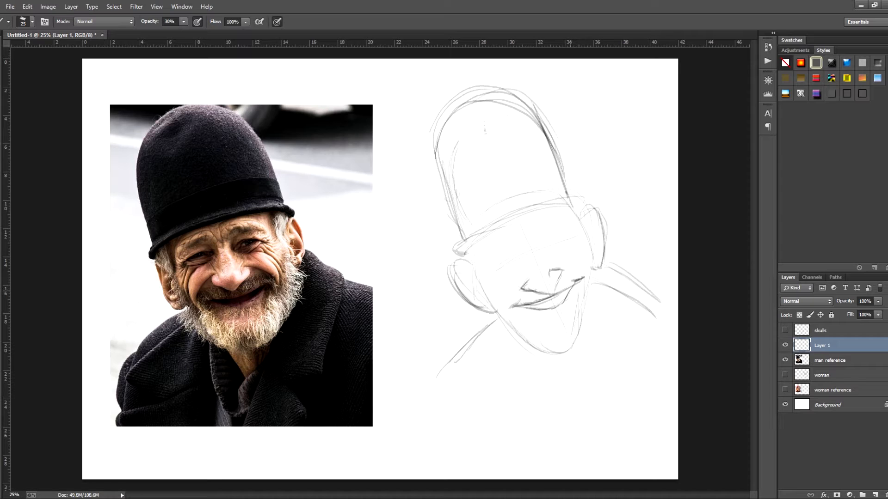
{"action": "left_click_drag", "start_coordinate": [569, 294], "coordinate": [581, 281]}
{"action": "mouse_move", "coordinate": [527, 308]}
{"action": "left_mouse_down"}
{"action": "mouse_move", "coordinate": [570, 290]}
{"action": "mouse_move", "coordinate": [526, 307]}
{"action": "left_mouse_up"}
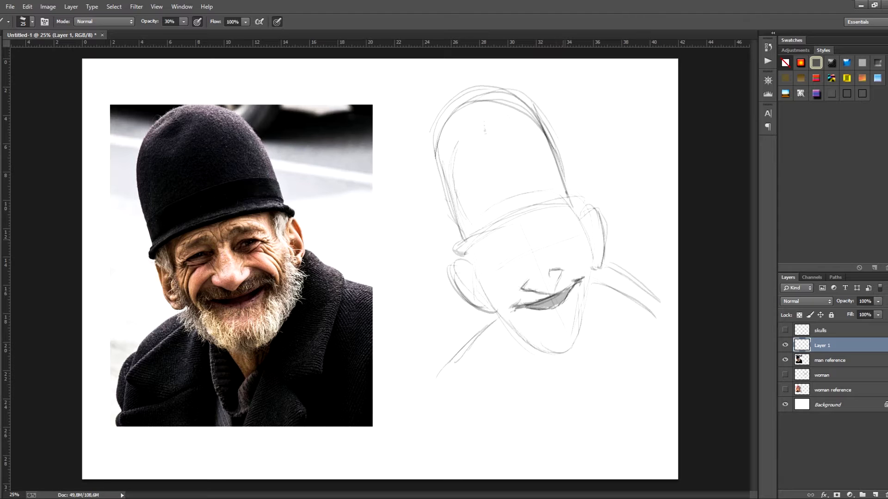
Draw the man's narrowed eyes and the eyebrows above them, darkening the eye slits
{"action": "mouse_move", "coordinate": [550, 248]}
{"action": "left_mouse_down"}
{"action": "mouse_move", "coordinate": [577, 242]}
{"action": "mouse_move", "coordinate": [567, 254]}
{"action": "left_mouse_up"}
{"action": "mouse_move", "coordinate": [501, 271]}
{"action": "left_mouse_down"}
{"action": "mouse_move", "coordinate": [513, 261]}
{"action": "mouse_move", "coordinate": [507, 266]}
{"action": "mouse_move", "coordinate": [520, 267]}
{"action": "mouse_move", "coordinate": [521, 257]}
{"action": "mouse_move", "coordinate": [503, 245]}
{"action": "mouse_move", "coordinate": [517, 240]}
{"action": "left_mouse_up"}
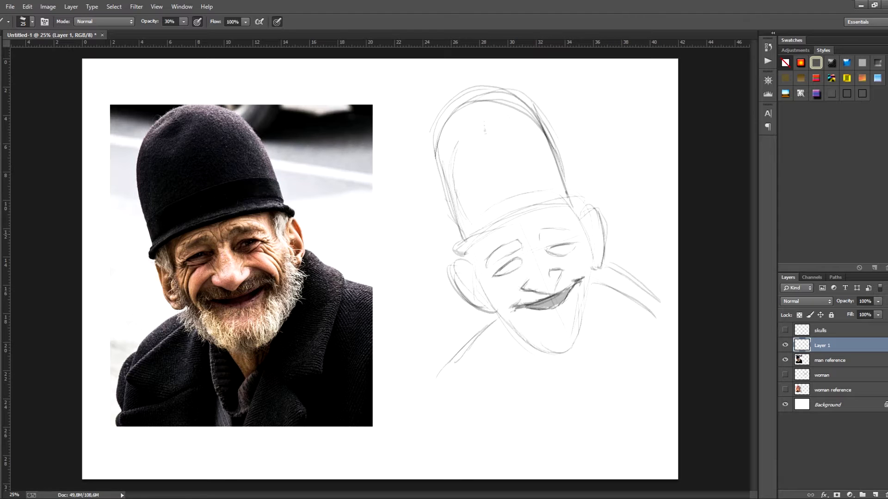
{"action": "left_click_drag", "start_coordinate": [540, 238], "coordinate": [560, 240]}
{"action": "left_click_drag", "start_coordinate": [496, 273], "coordinate": [576, 247]}
{"action": "left_click_drag", "start_coordinate": [503, 270], "coordinate": [562, 251]}
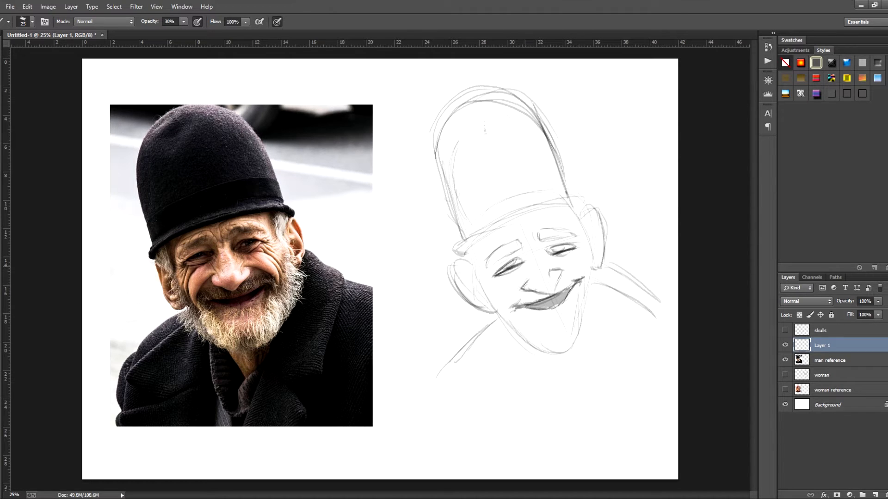
Darken the outer contours of both ears and draw their inner folds
{"action": "mouse_move", "coordinate": [456, 275]}
{"action": "left_mouse_down"}
{"action": "mouse_move", "coordinate": [468, 303]}
{"action": "mouse_move", "coordinate": [491, 315]}
{"action": "left_mouse_up"}
{"action": "mouse_move", "coordinate": [474, 261]}
{"action": "left_mouse_down"}
{"action": "mouse_move", "coordinate": [453, 272]}
{"action": "mouse_move", "coordinate": [468, 298]}
{"action": "left_mouse_up"}
{"action": "left_click_drag", "start_coordinate": [469, 264], "coordinate": [454, 277]}
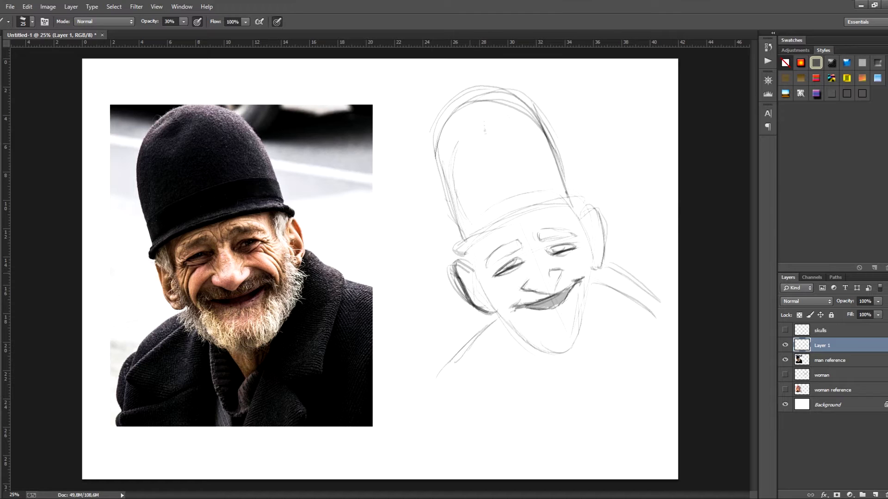
{"action": "right_click", "coordinate": [467, 268]}
{"action": "key", "text": "Escape"}
{"action": "mouse_move", "coordinate": [584, 205]}
{"action": "left_mouse_down"}
{"action": "mouse_move", "coordinate": [607, 243]}
{"action": "mouse_move", "coordinate": [600, 268]}
{"action": "left_mouse_up"}
{"action": "mouse_move", "coordinate": [467, 276]}
{"action": "left_mouse_down"}
{"action": "mouse_move", "coordinate": [490, 307]}
{"action": "mouse_move", "coordinate": [476, 272]}
{"action": "left_mouse_up"}
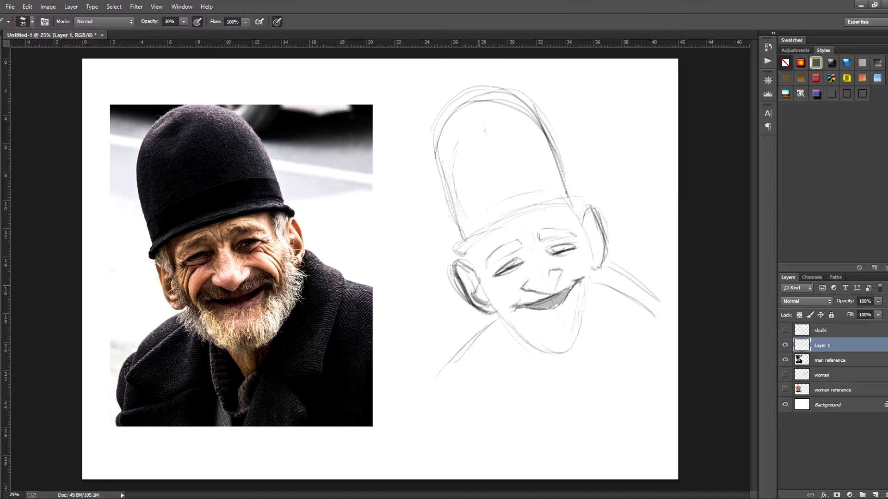
{"action": "left_click_drag", "start_coordinate": [586, 235], "coordinate": [593, 243]}
{"action": "left_click_drag", "start_coordinate": [593, 242], "coordinate": [601, 252]}
{"action": "left_click_drag", "start_coordinate": [589, 222], "coordinate": [599, 241]}
{"action": "left_click_drag", "start_coordinate": [588, 218], "coordinate": [594, 236]}
{"action": "left_click_drag", "start_coordinate": [468, 272], "coordinate": [464, 287]}
Sketch the beard with short hair strokes around the jaw, up both cheeks and under the mouth
{"action": "mouse_move", "coordinate": [505, 329]}
{"action": "left_mouse_down"}
{"action": "mouse_move", "coordinate": [525, 355]}
{"action": "mouse_move", "coordinate": [558, 358]}
{"action": "left_mouse_up"}
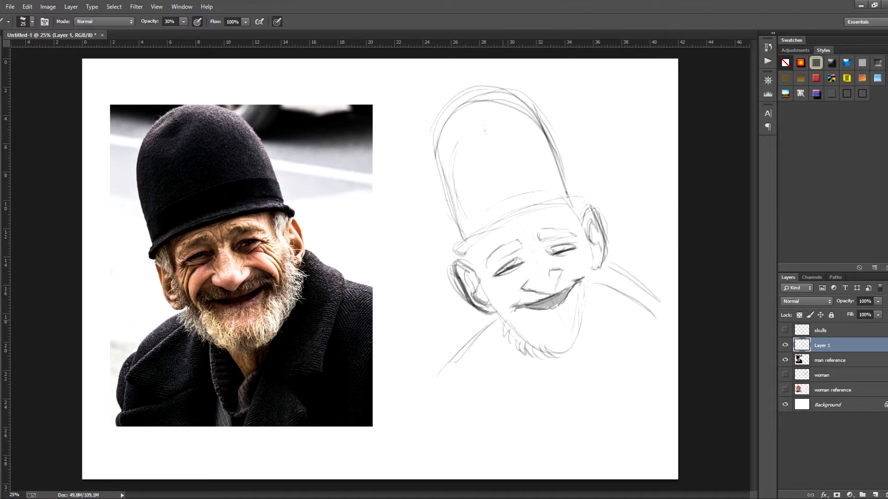
{"action": "mouse_move", "coordinate": [491, 318]}
{"action": "left_mouse_down"}
{"action": "mouse_move", "coordinate": [488, 336]}
{"action": "mouse_move", "coordinate": [522, 353]}
{"action": "left_mouse_up"}
{"action": "mouse_move", "coordinate": [529, 351]}
{"action": "left_mouse_down"}
{"action": "mouse_move", "coordinate": [553, 363]}
{"action": "mouse_move", "coordinate": [592, 321]}
{"action": "left_mouse_up"}
{"action": "left_click_drag", "start_coordinate": [597, 307], "coordinate": [594, 318]}
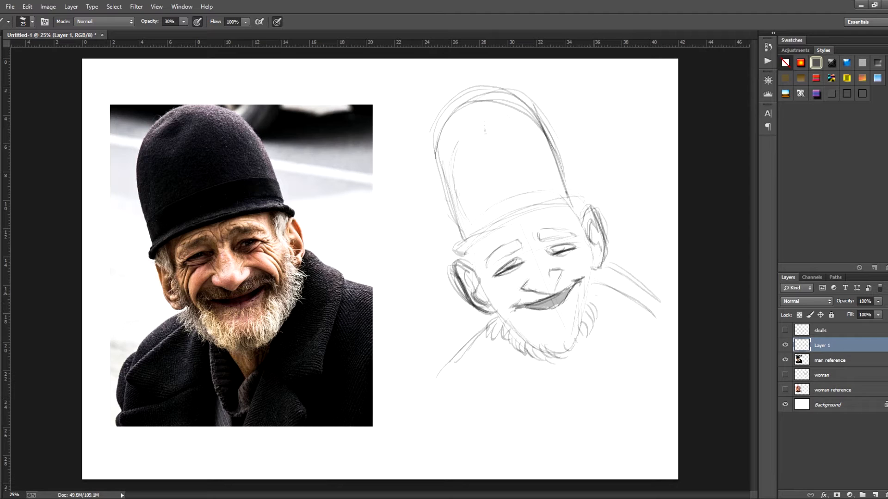
{"action": "mouse_move", "coordinate": [599, 278]}
{"action": "left_mouse_down"}
{"action": "mouse_move", "coordinate": [585, 298]}
{"action": "mouse_move", "coordinate": [606, 289]}
{"action": "mouse_move", "coordinate": [596, 332]}
{"action": "left_mouse_up"}
{"action": "mouse_move", "coordinate": [529, 315]}
{"action": "left_mouse_down"}
{"action": "mouse_move", "coordinate": [522, 330]}
{"action": "mouse_move", "coordinate": [560, 324]}
{"action": "left_mouse_up"}
{"action": "left_click_drag", "start_coordinate": [571, 314], "coordinate": [565, 320]}
{"action": "mouse_move", "coordinate": [543, 357]}
{"action": "left_mouse_down"}
{"action": "mouse_move", "coordinate": [576, 350]}
{"action": "mouse_move", "coordinate": [593, 326]}
{"action": "left_mouse_up"}
{"action": "mouse_move", "coordinate": [497, 321]}
{"action": "left_mouse_down"}
{"action": "mouse_move", "coordinate": [489, 344]}
{"action": "mouse_move", "coordinate": [500, 345]}
{"action": "left_mouse_up"}
{"action": "left_click_drag", "start_coordinate": [508, 337], "coordinate": [521, 356]}
{"action": "left_click_drag", "start_coordinate": [519, 347], "coordinate": [549, 356]}
{"action": "left_click_drag", "start_coordinate": [611, 279], "coordinate": [601, 326]}
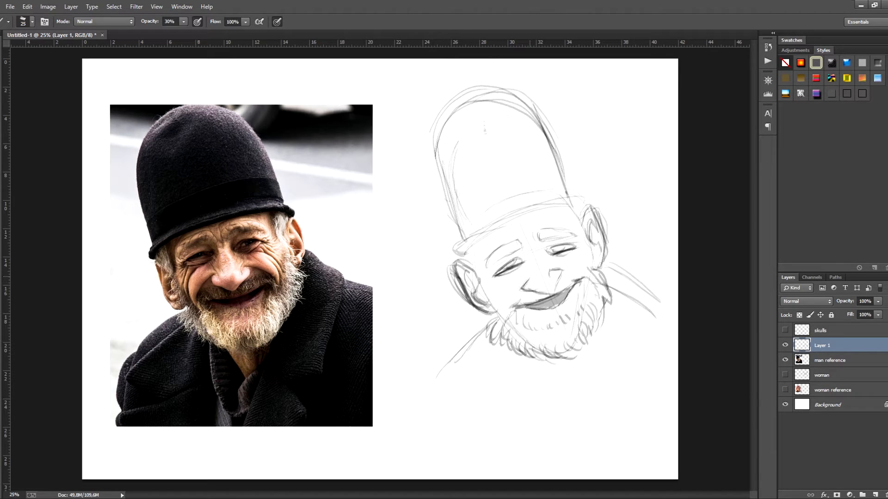
Draw the smile folds from the nose to the mouth corners, and undo the last cheek strokes
{"action": "left_click_drag", "start_coordinate": [528, 276], "coordinate": [512, 308]}
{"action": "left_click_drag", "start_coordinate": [554, 267], "coordinate": [586, 283]}
{"action": "left_click_drag", "start_coordinate": [504, 285], "coordinate": [502, 315]}
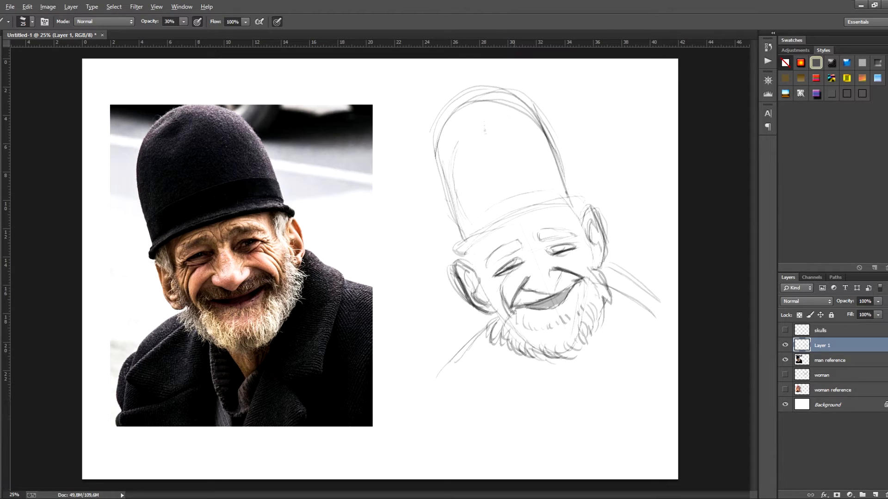
{"action": "key", "text": "ctrl+alt+z"}
{"action": "key", "text": "ctrl+alt+z"}
{"action": "key", "text": "ctrl+alt+z"}
{"action": "key", "text": "ctrl+alt+z"}
{"action": "key", "text": "ctrl+alt+z"}
{"action": "key", "text": "ctrl+alt+z"}
Draw dark curved creases across both cheeks below the eyes
{"action": "left_click_drag", "start_coordinate": [507, 278], "coordinate": [496, 311]}
{"action": "left_click_drag", "start_coordinate": [582, 257], "coordinate": [573, 270]}
{"action": "mouse_move", "coordinate": [589, 253]}
{"action": "left_mouse_down"}
{"action": "mouse_move", "coordinate": [570, 277]}
{"action": "mouse_move", "coordinate": [574, 261]}
{"action": "mouse_move", "coordinate": [572, 269]}
{"action": "left_mouse_up"}
{"action": "left_click_drag", "start_coordinate": [591, 251], "coordinate": [573, 265]}
{"action": "left_click_drag", "start_coordinate": [503, 277], "coordinate": [488, 306]}
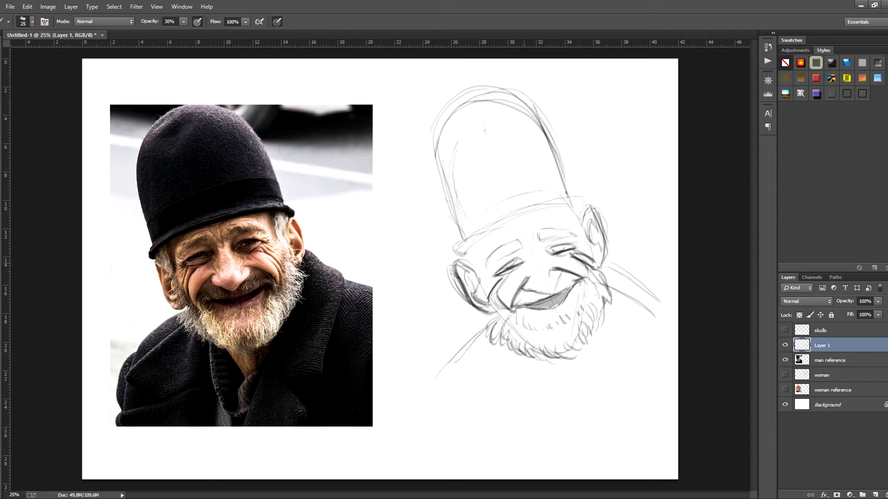
Add wrinkles under the eyes and at their outer corners
{"action": "left_click_drag", "start_coordinate": [522, 266], "coordinate": [512, 276]}
{"action": "left_click_drag", "start_coordinate": [561, 256], "coordinate": [554, 259]}
{"action": "mouse_move", "coordinate": [493, 272]}
{"action": "left_mouse_down"}
{"action": "mouse_move", "coordinate": [481, 275]}
{"action": "mouse_move", "coordinate": [487, 282]}
{"action": "left_mouse_up"}
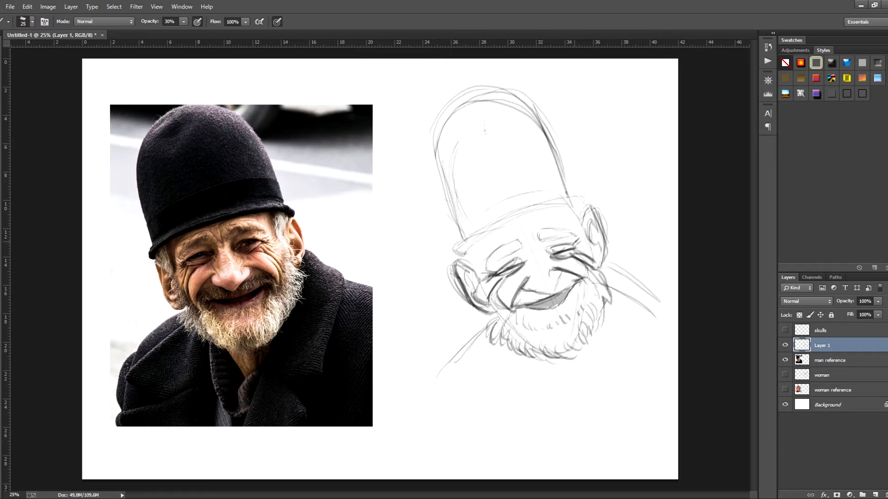
{"action": "left_click_drag", "start_coordinate": [583, 238], "coordinate": [579, 247]}
{"action": "left_click_drag", "start_coordinate": [587, 241], "coordinate": [579, 246]}
Draw the side of the nose and a crease at the inner brow, and erase the stray line between the brows
{"action": "left_click_drag", "start_coordinate": [523, 253], "coordinate": [531, 275]}
{"action": "mouse_move", "coordinate": [526, 233]}
{"action": "left_mouse_down"}
{"action": "mouse_move", "coordinate": [527, 245]}
{"action": "mouse_move", "coordinate": [519, 240]}
{"action": "left_mouse_up"}
{"action": "left_click_drag", "start_coordinate": [528, 279], "coordinate": [538, 287]}
{"action": "key", "text": "e"}
{"action": "left_click_drag", "start_coordinate": [524, 229], "coordinate": [525, 245]}
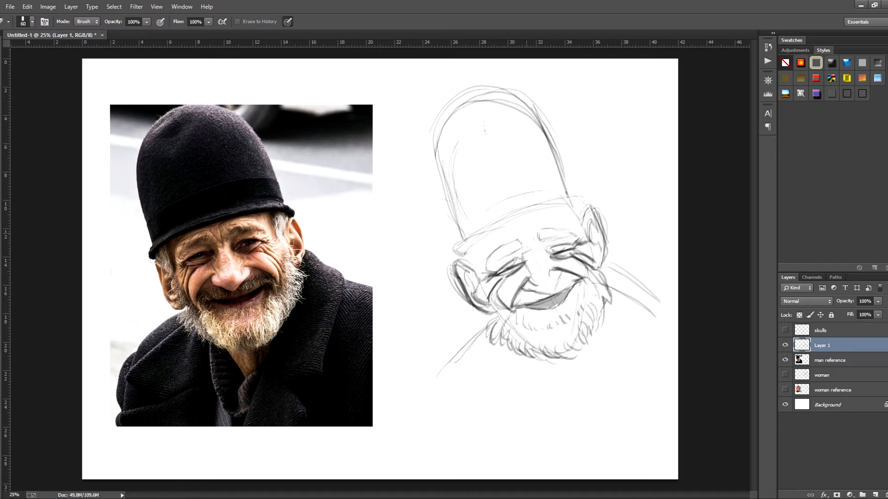
{"action": "key", "text": "b"}
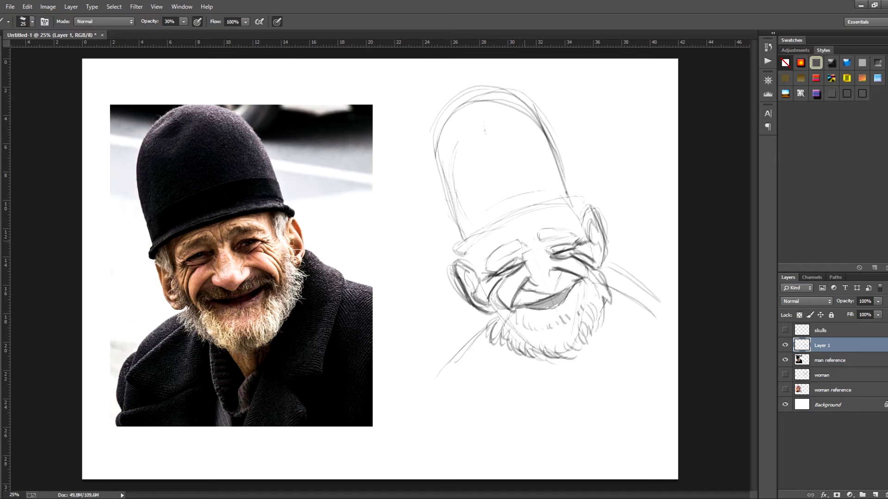
Reinforce the nose bridge and tip, and sketch the edge of the hair in front of both ears
{"action": "mouse_move", "coordinate": [523, 242]}
{"action": "left_mouse_down"}
{"action": "mouse_move", "coordinate": [529, 251]}
{"action": "mouse_move", "coordinate": [519, 263]}
{"action": "left_mouse_up"}
{"action": "left_click_drag", "start_coordinate": [546, 295], "coordinate": [553, 291]}
{"action": "left_click_drag", "start_coordinate": [495, 313], "coordinate": [490, 329]}
{"action": "mouse_move", "coordinate": [481, 245]}
{"action": "left_mouse_down"}
{"action": "mouse_move", "coordinate": [472, 279]}
{"action": "mouse_move", "coordinate": [463, 276]}
{"action": "left_mouse_up"}
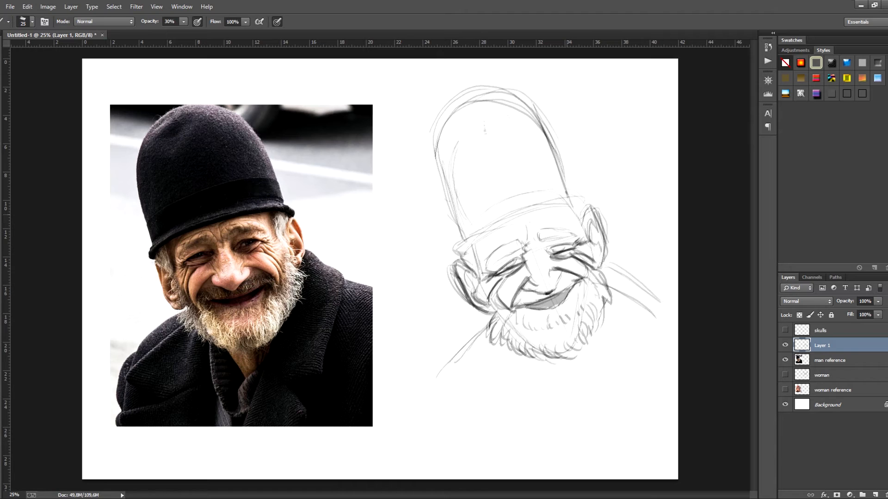
{"action": "left_click_drag", "start_coordinate": [581, 212], "coordinate": [579, 224]}
Deepen the upper eyelid lines and the shadows at the inner corners of both eyes
{"action": "left_click_drag", "start_coordinate": [494, 268], "coordinate": [482, 282]}
{"action": "left_click_drag", "start_coordinate": [548, 254], "coordinate": [565, 245]}
{"action": "left_click_drag", "start_coordinate": [560, 247], "coordinate": [572, 243]}
{"action": "mouse_move", "coordinate": [510, 262]}
{"action": "left_mouse_down"}
{"action": "mouse_move", "coordinate": [523, 259]}
{"action": "mouse_move", "coordinate": [512, 259]}
{"action": "left_mouse_up"}
{"action": "left_click_drag", "start_coordinate": [513, 259], "coordinate": [544, 259]}
{"action": "left_click_drag", "start_coordinate": [547, 246], "coordinate": [541, 252]}
{"action": "left_click_drag", "start_coordinate": [547, 249], "coordinate": [543, 254]}
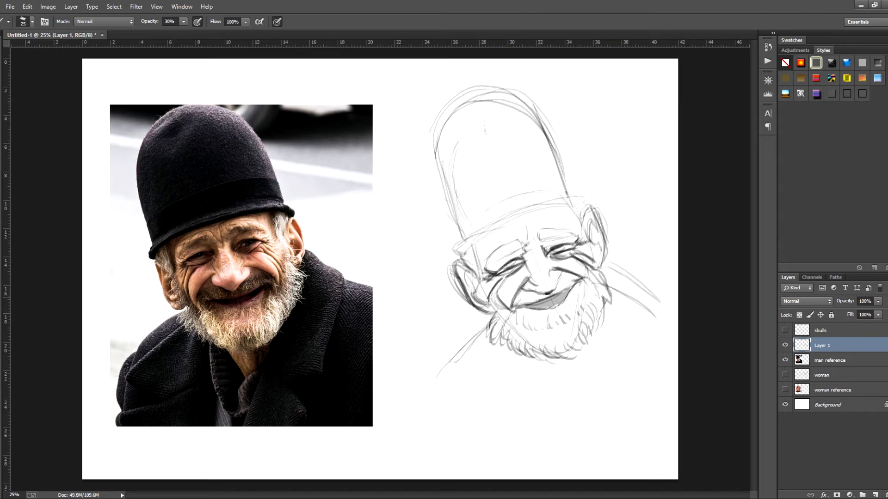
Reinforce the mouth's lip lines and fill both eyebrows with short hair strokes
{"action": "left_click_drag", "start_coordinate": [523, 303], "coordinate": [566, 290]}
{"action": "mouse_move", "coordinate": [530, 311]}
{"action": "left_mouse_down"}
{"action": "mouse_move", "coordinate": [555, 307]}
{"action": "mouse_move", "coordinate": [572, 290]}
{"action": "left_mouse_up"}
{"action": "mouse_move", "coordinate": [490, 267]}
{"action": "left_mouse_down"}
{"action": "mouse_move", "coordinate": [513, 241]}
{"action": "mouse_move", "coordinate": [566, 229]}
{"action": "left_mouse_up"}
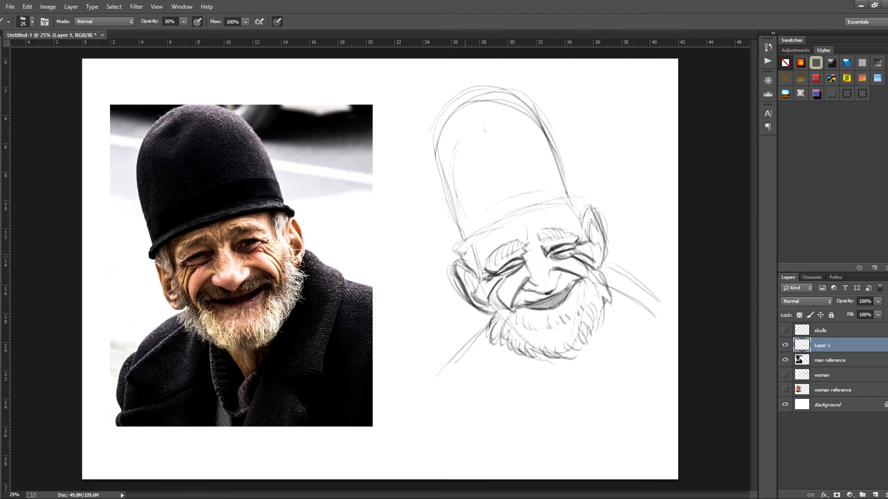
Redraw the hat brim's lower and upper edges with darker curved lines across the forehead
{"action": "mouse_move", "coordinate": [468, 253]}
{"action": "left_mouse_down"}
{"action": "mouse_move", "coordinate": [514, 227]}
{"action": "mouse_move", "coordinate": [590, 211]}
{"action": "mouse_move", "coordinate": [577, 213]}
{"action": "left_mouse_up"}
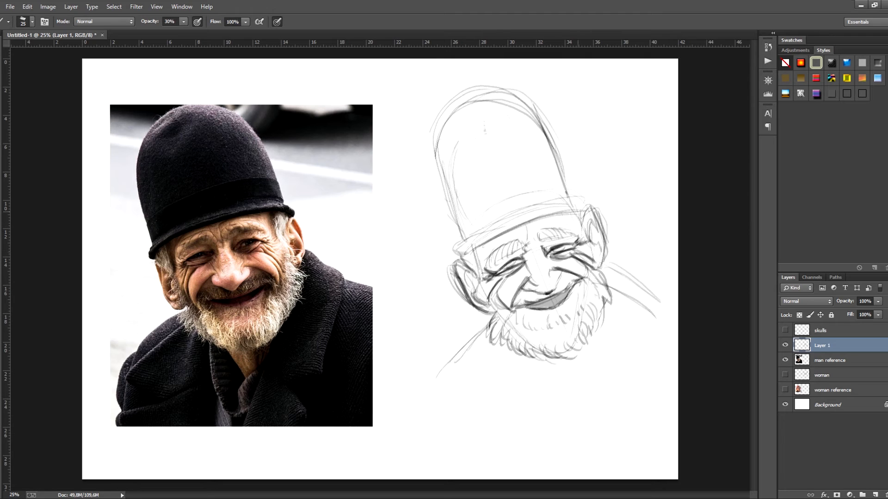
{"action": "mouse_move", "coordinate": [460, 259]}
{"action": "left_mouse_down"}
{"action": "mouse_move", "coordinate": [459, 241]}
{"action": "mouse_move", "coordinate": [508, 217]}
{"action": "left_mouse_up"}
{"action": "left_click_drag", "start_coordinate": [465, 240], "coordinate": [545, 203]}
{"action": "left_click_drag", "start_coordinate": [499, 222], "coordinate": [580, 200]}
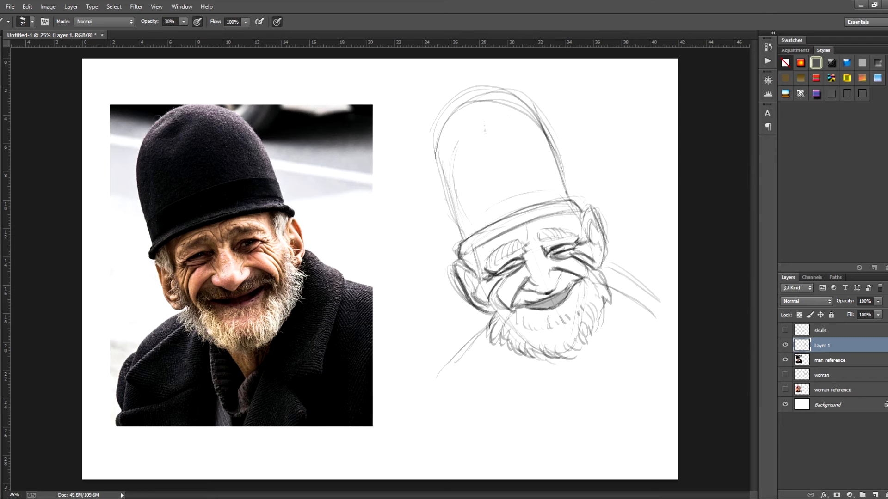
Darken the hat crown's two sides and its rounded top
{"action": "left_click_drag", "start_coordinate": [455, 225], "coordinate": [434, 148]}
{"action": "mouse_move", "coordinate": [461, 241]}
{"action": "left_mouse_down"}
{"action": "mouse_move", "coordinate": [436, 147]}
{"action": "mouse_move", "coordinate": [438, 158]}
{"action": "left_mouse_up"}
{"action": "left_click_drag", "start_coordinate": [571, 199], "coordinate": [526, 99]}
{"action": "left_click_drag", "start_coordinate": [439, 144], "coordinate": [520, 93]}
{"action": "left_click_drag", "start_coordinate": [463, 103], "coordinate": [534, 105]}
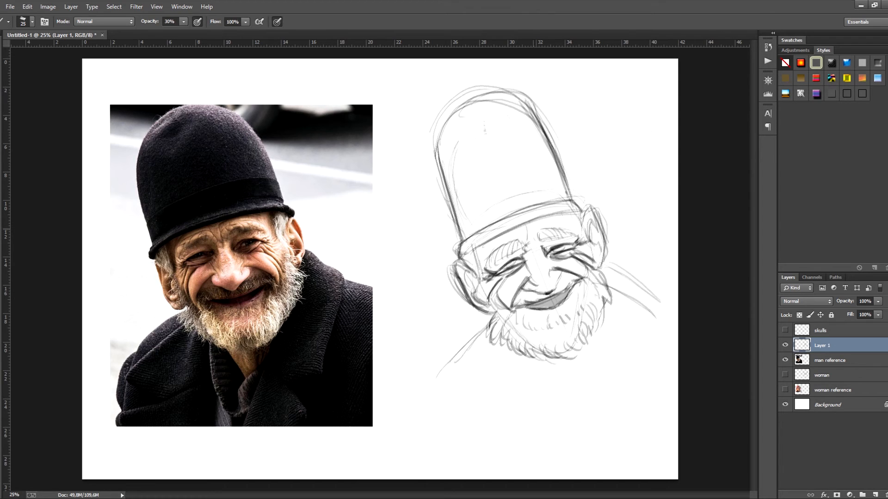
Strengthen the face edges beside the ears and the eye creases, and add moustache strokes under the nose
{"action": "mouse_move", "coordinate": [579, 230]}
{"action": "left_mouse_down"}
{"action": "mouse_move", "coordinate": [570, 218]}
{"action": "mouse_move", "coordinate": [582, 208]}
{"action": "left_mouse_up"}
{"action": "left_click_drag", "start_coordinate": [479, 281], "coordinate": [497, 313]}
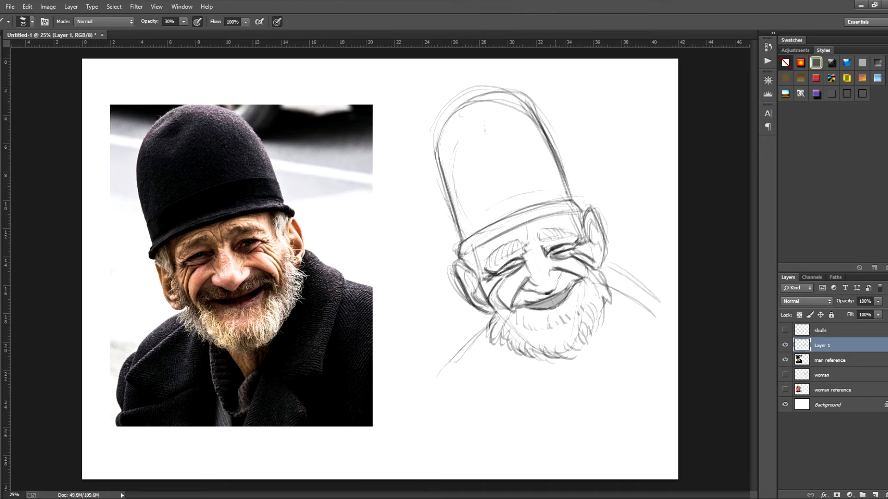
{"action": "left_click_drag", "start_coordinate": [597, 245], "coordinate": [591, 270]}
{"action": "mouse_move", "coordinate": [505, 260]}
{"action": "left_mouse_down"}
{"action": "mouse_move", "coordinate": [515, 269]}
{"action": "mouse_move", "coordinate": [501, 273]}
{"action": "left_mouse_up"}
{"action": "left_click_drag", "start_coordinate": [553, 248], "coordinate": [562, 254]}
{"action": "mouse_move", "coordinate": [535, 292]}
{"action": "left_mouse_down"}
{"action": "mouse_move", "coordinate": [531, 302]}
{"action": "mouse_move", "coordinate": [572, 278]}
{"action": "left_mouse_up"}
{"action": "left_click_drag", "start_coordinate": [562, 271], "coordinate": [548, 291]}
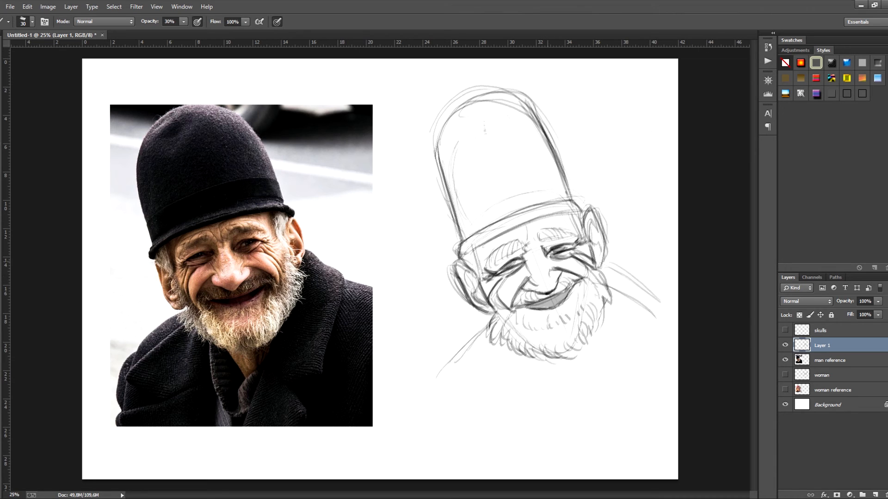
Darken the eyebrows, the beard's lower edge and the hair lines in front of both ears
{"action": "left_click_drag", "start_coordinate": [499, 260], "coordinate": [551, 240]}
{"action": "left_click_drag", "start_coordinate": [550, 358], "coordinate": [590, 326]}
{"action": "mouse_move", "coordinate": [594, 264]}
{"action": "left_mouse_down"}
{"action": "mouse_move", "coordinate": [603, 271]}
{"action": "mouse_move", "coordinate": [601, 251]}
{"action": "mouse_move", "coordinate": [604, 279]}
{"action": "left_mouse_up"}
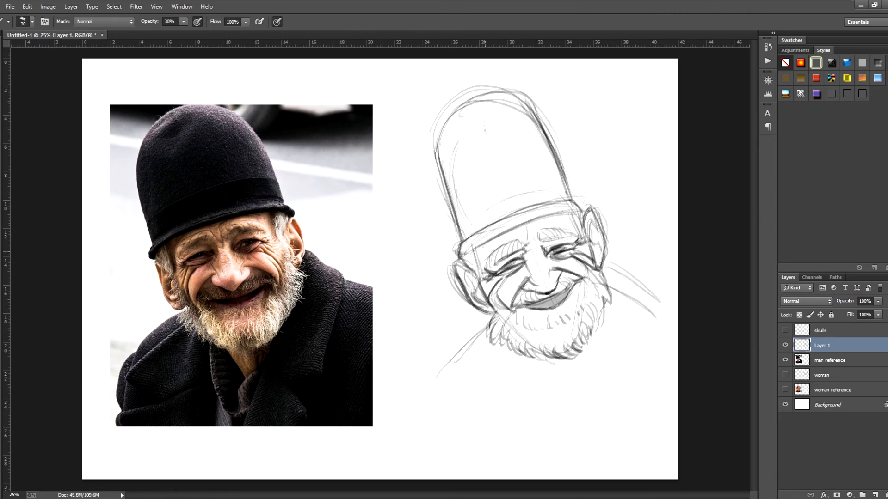
{"action": "left_click_drag", "start_coordinate": [474, 253], "coordinate": [482, 286]}
{"action": "left_click_drag", "start_coordinate": [569, 216], "coordinate": [583, 241]}
Darken the near shoulder line and draw the neck and V-shaped collar below the beard
{"action": "left_click_drag", "start_coordinate": [486, 323], "coordinate": [446, 368]}
{"action": "mouse_move", "coordinate": [524, 350]}
{"action": "left_mouse_down"}
{"action": "mouse_move", "coordinate": [550, 409]}
{"action": "mouse_move", "coordinate": [570, 415]}
{"action": "left_mouse_up"}
{"action": "left_click_drag", "start_coordinate": [596, 319], "coordinate": [568, 423]}
{"action": "mouse_move", "coordinate": [553, 363]}
{"action": "left_mouse_down"}
{"action": "mouse_move", "coordinate": [571, 388]}
{"action": "mouse_move", "coordinate": [565, 411]}
{"action": "left_mouse_up"}
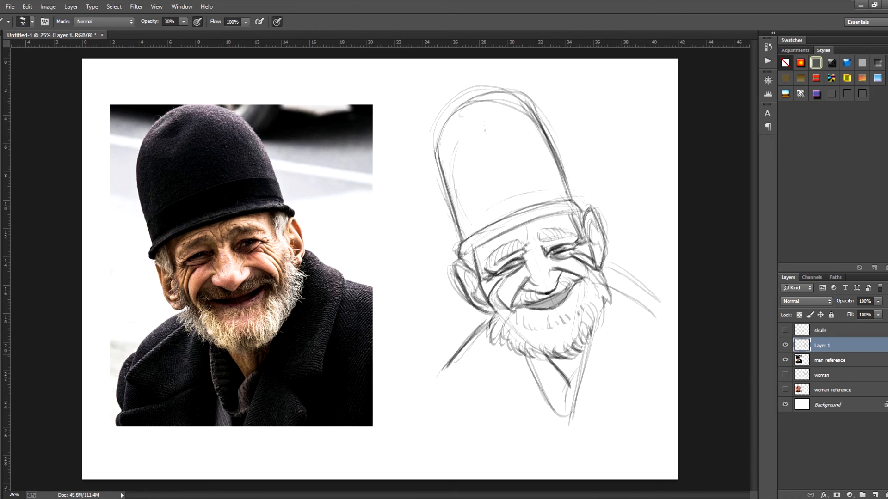
{"action": "mouse_move", "coordinate": [584, 350]}
{"action": "left_mouse_down"}
{"action": "mouse_move", "coordinate": [579, 370]}
{"action": "mouse_move", "coordinate": [577, 360]}
{"action": "left_mouse_up"}
{"action": "left_click_drag", "start_coordinate": [578, 348], "coordinate": [573, 372]}
Draw the coat's far shoulder edge and the line running down from it
{"action": "left_click_drag", "start_coordinate": [661, 312], "coordinate": [625, 383]}
{"action": "left_click_drag", "start_coordinate": [661, 310], "coordinate": [619, 388]}
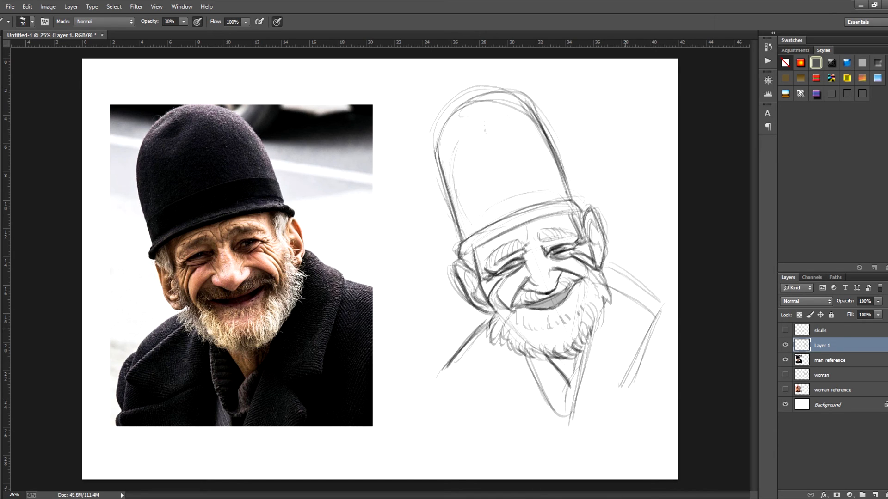
{"action": "mouse_move", "coordinate": [619, 283]}
{"action": "left_mouse_down"}
{"action": "mouse_move", "coordinate": [662, 301]}
{"action": "mouse_move", "coordinate": [674, 326]}
{"action": "left_mouse_up"}
Rename the drawing layer "Layer 1" as "man"
{"action": "double_click", "coordinate": [822, 346]}
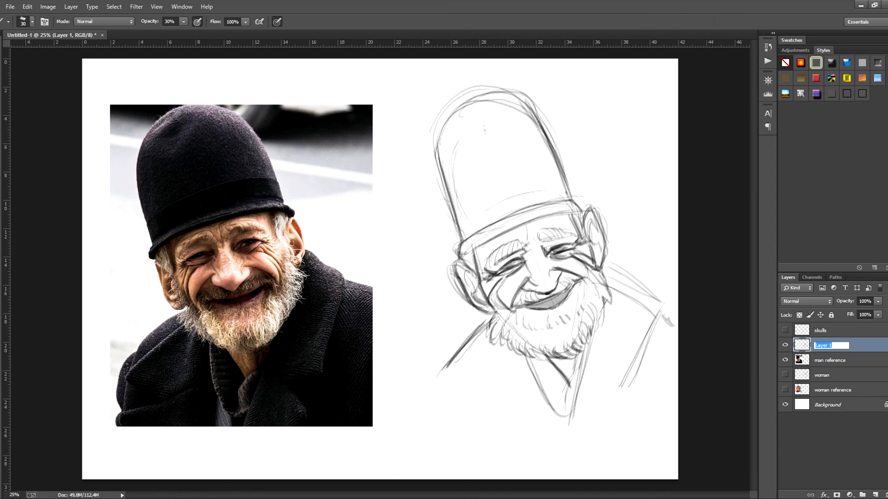
{"action": "type", "text": "man"}
{"action": "key", "text": "Return"}
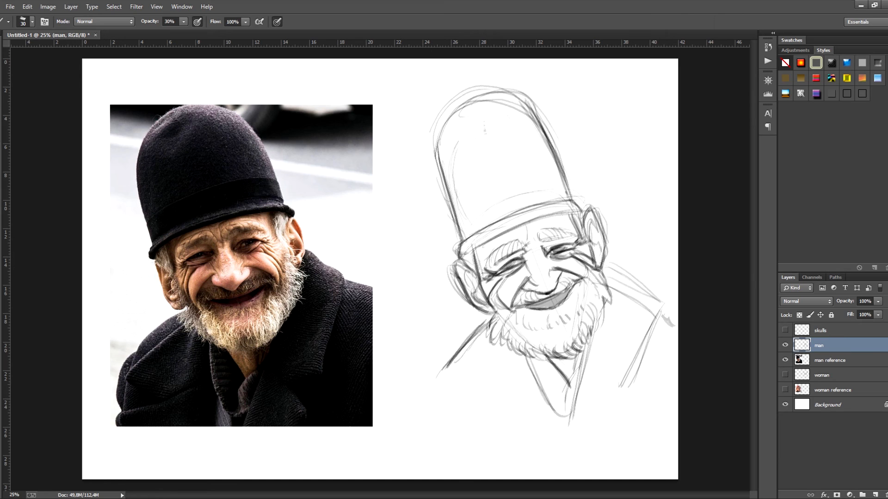